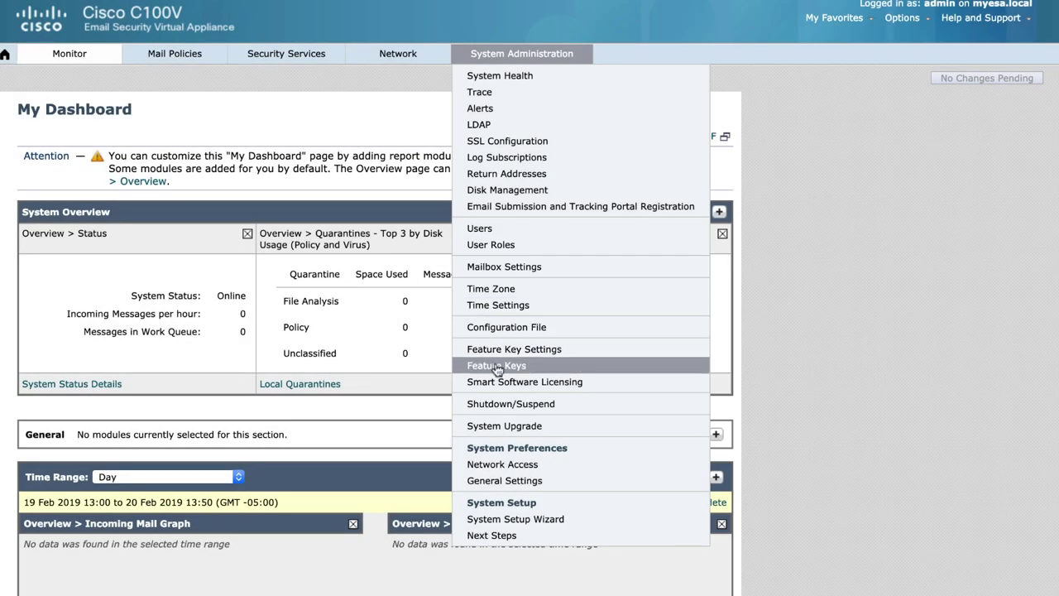
Step: Paste and submit the External Threat Feeds feature key, accepting its license agreement
left_click(495, 362)
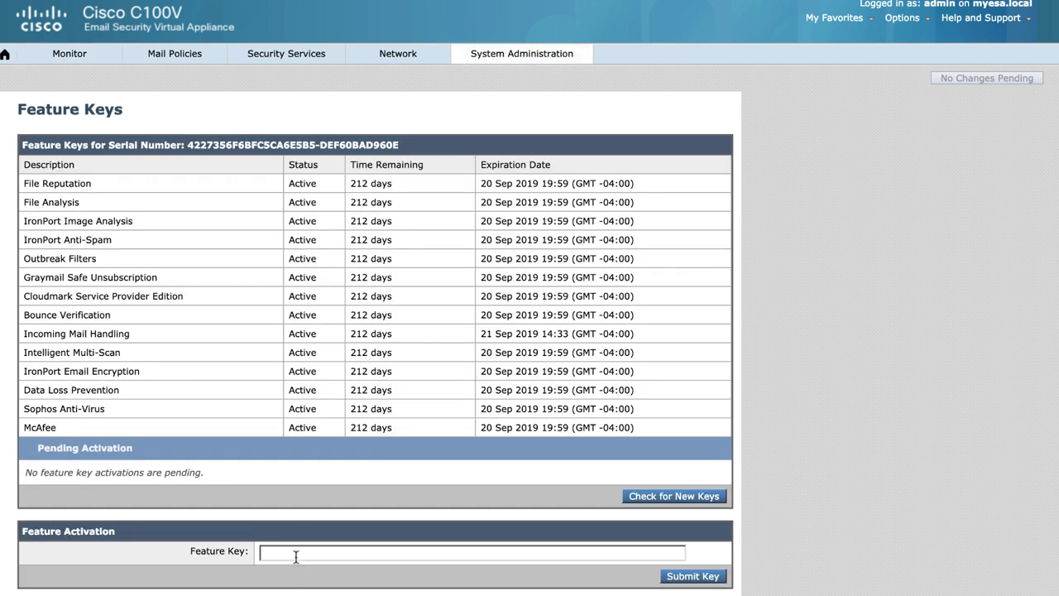
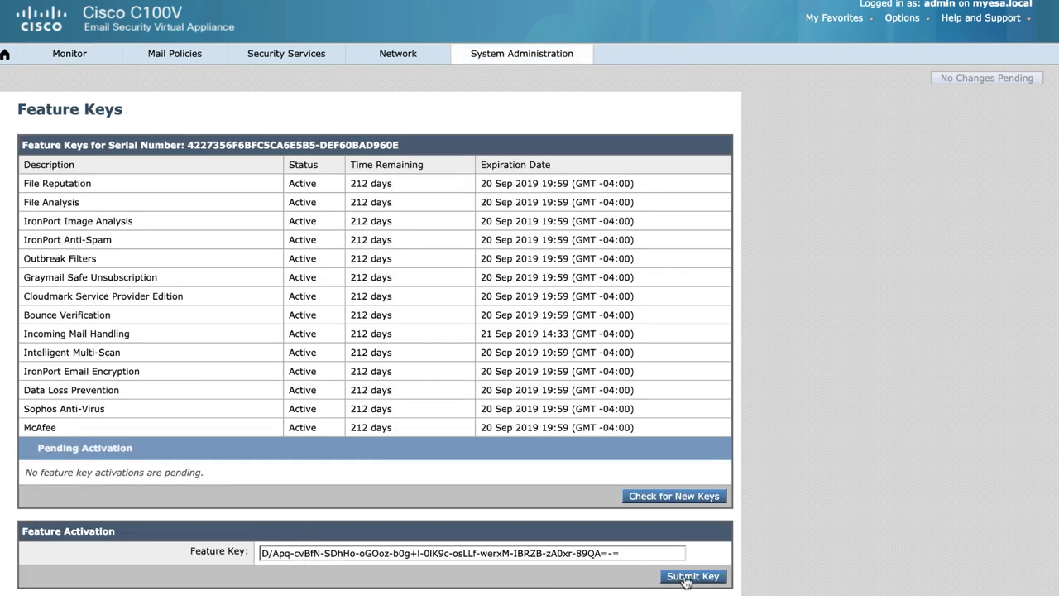
left_click(686, 576)
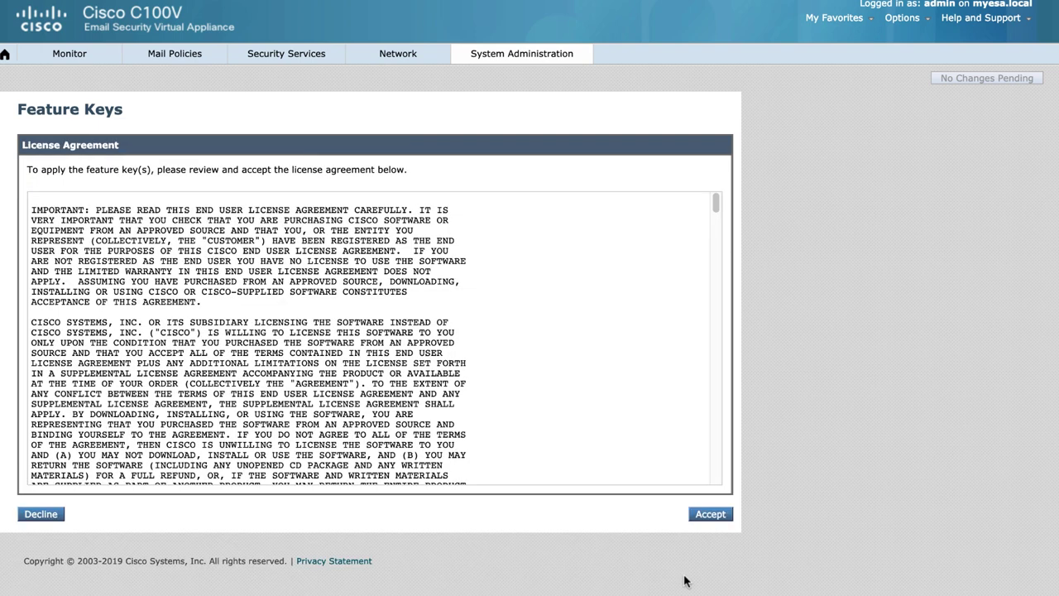
left_click(700, 519)
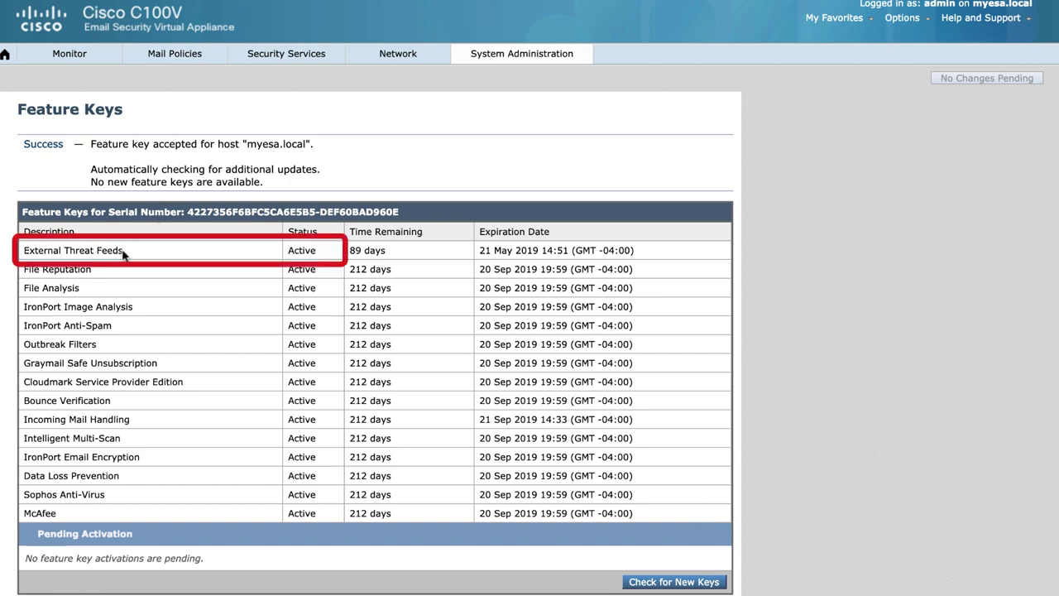
mouse_move(296, 56)
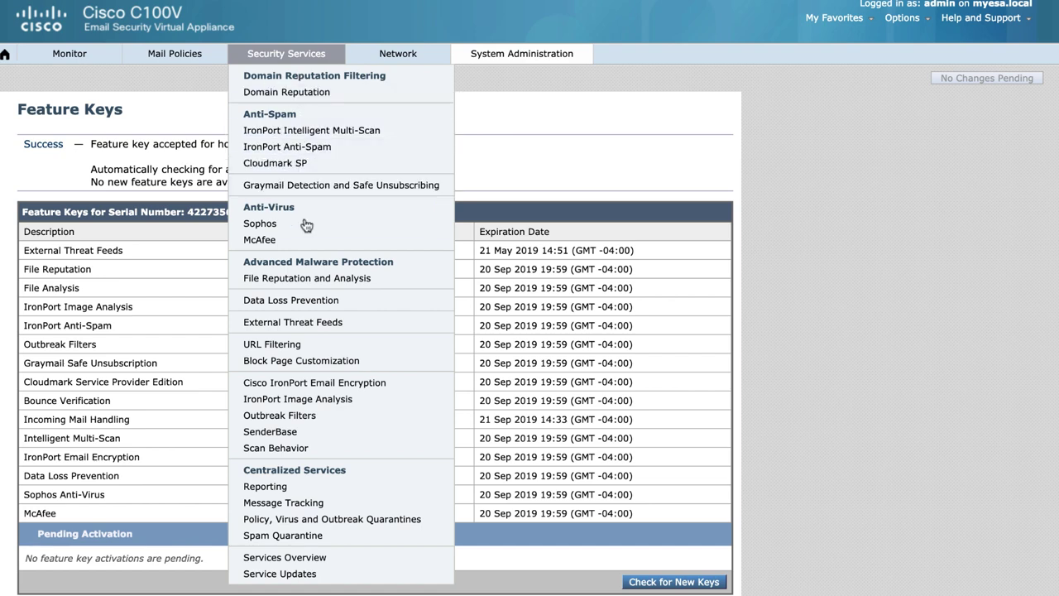
Step: Enable External Threat Feeds with the X-IronPort-ETF-Lookup-Failure:true header on lookup failures, then commit
left_click(314, 324)
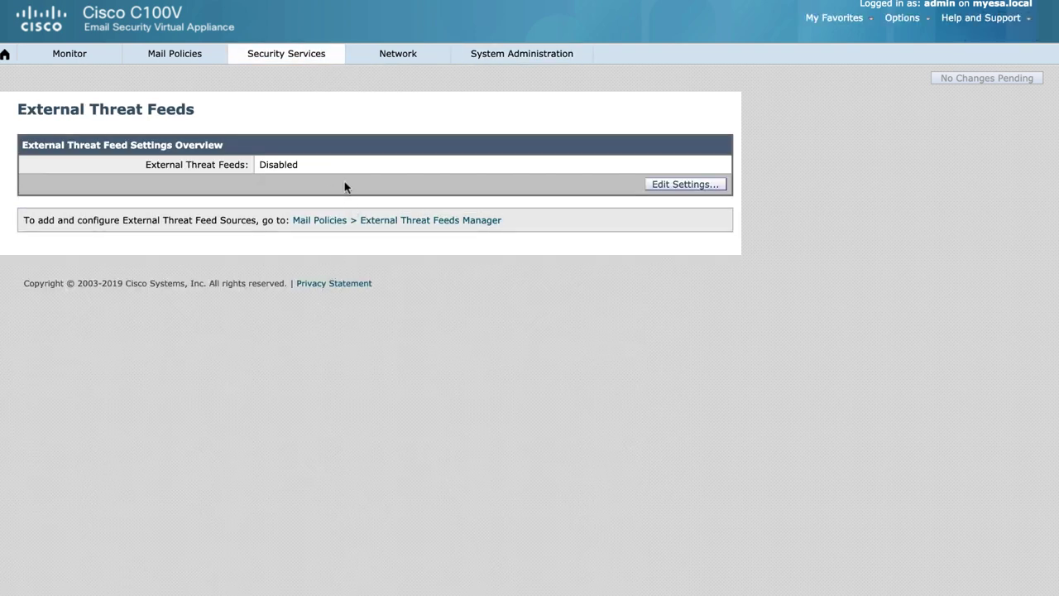
left_click(666, 187)
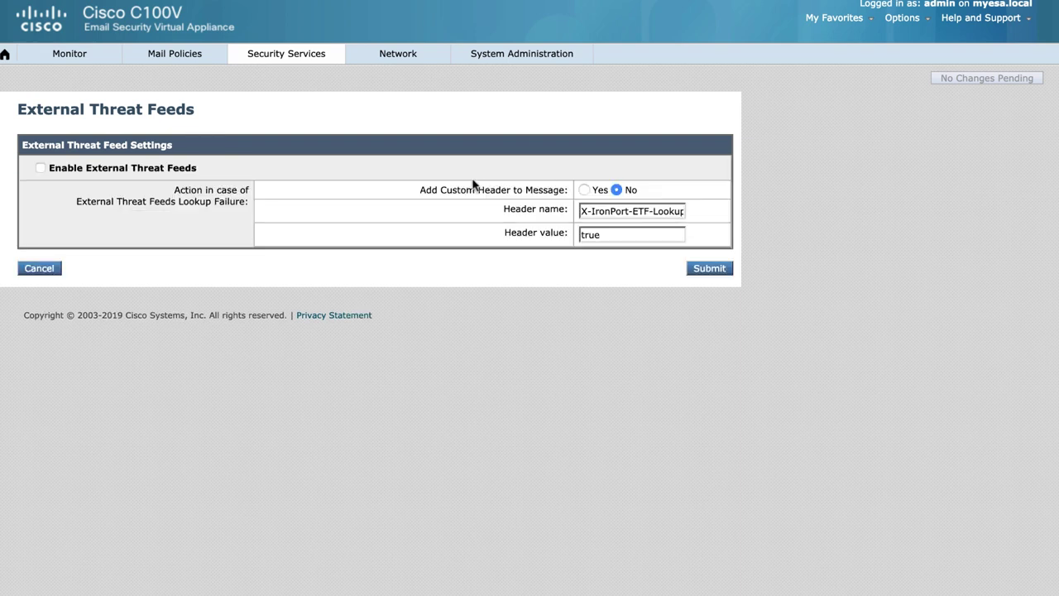
left_click(53, 172)
left_click(584, 191)
left_click(710, 270)
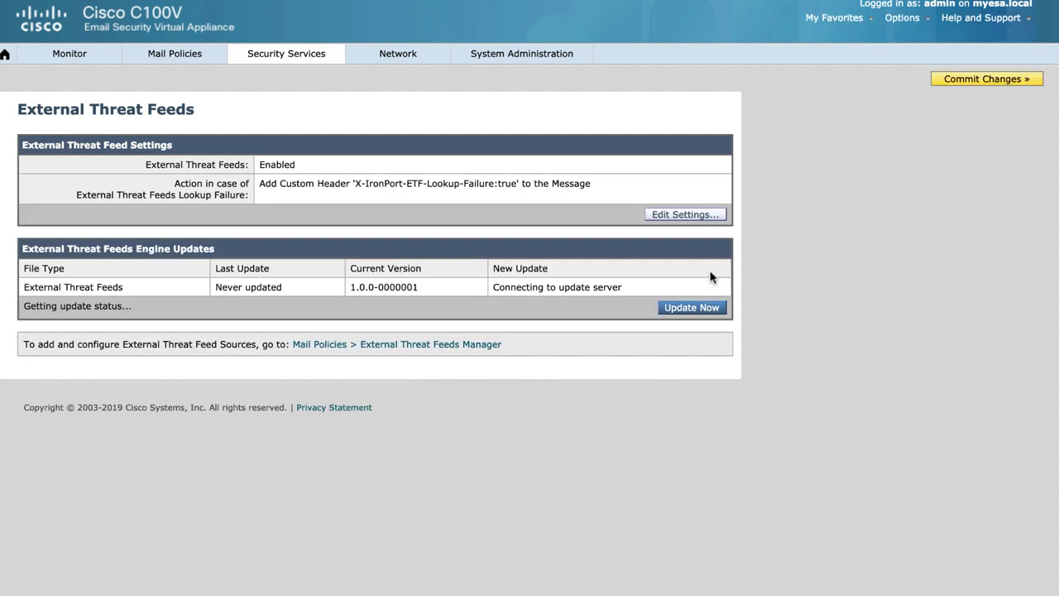
left_click(952, 80)
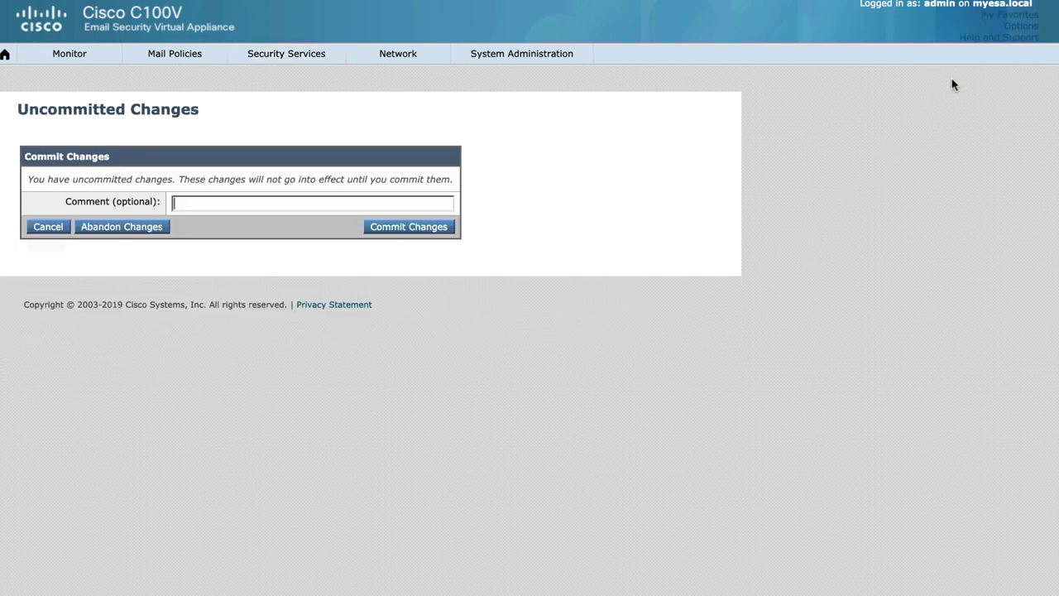
left_click(409, 227)
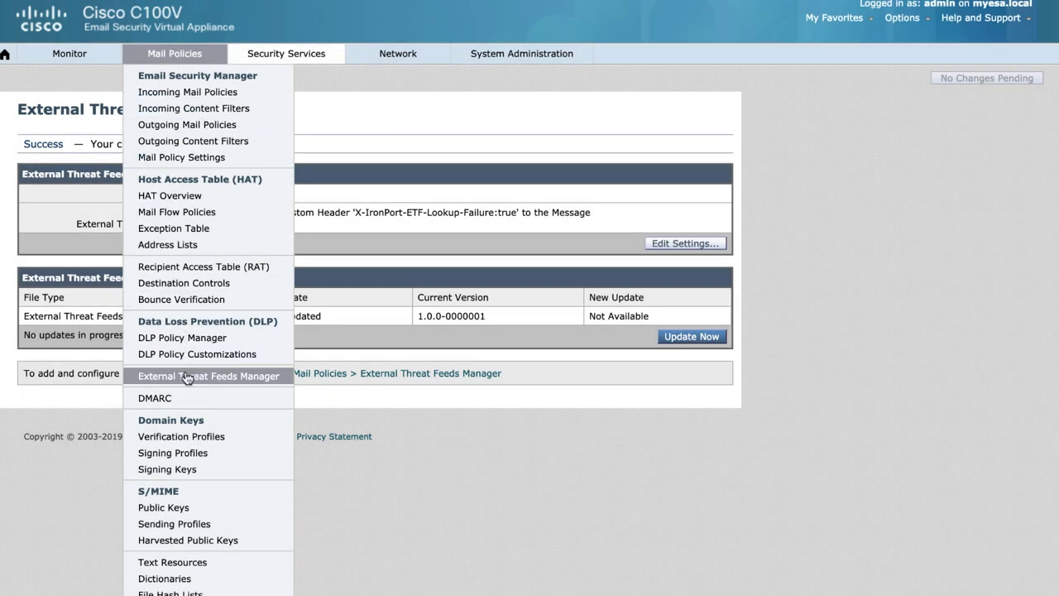
Step: Add source hailataxii_phishtank described 'hailataxii phishtank feed', with host 162.252.82.163 and its polling path
left_click(187, 376)
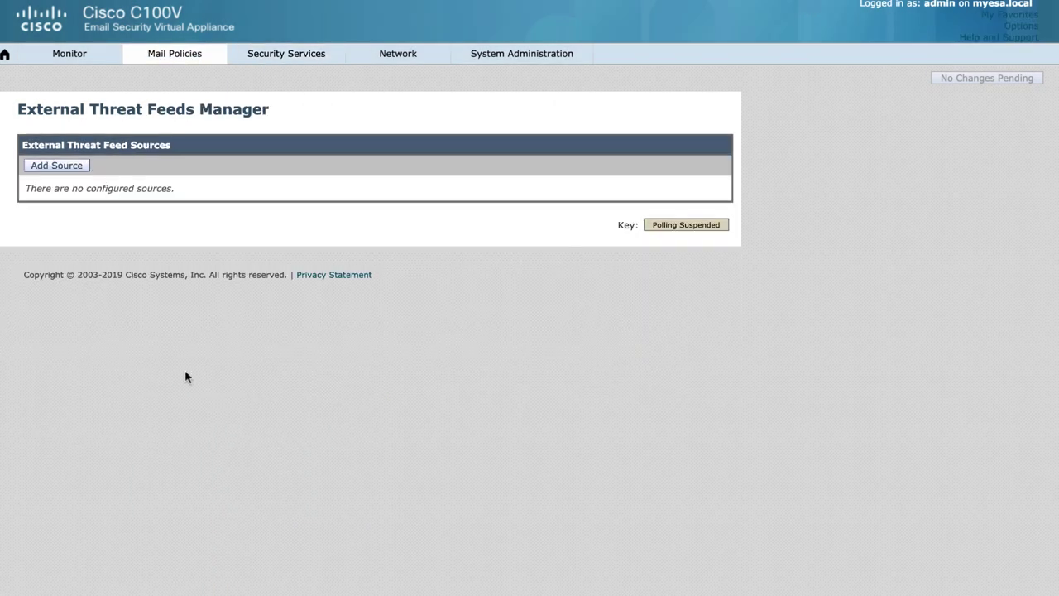
left_click(70, 168)
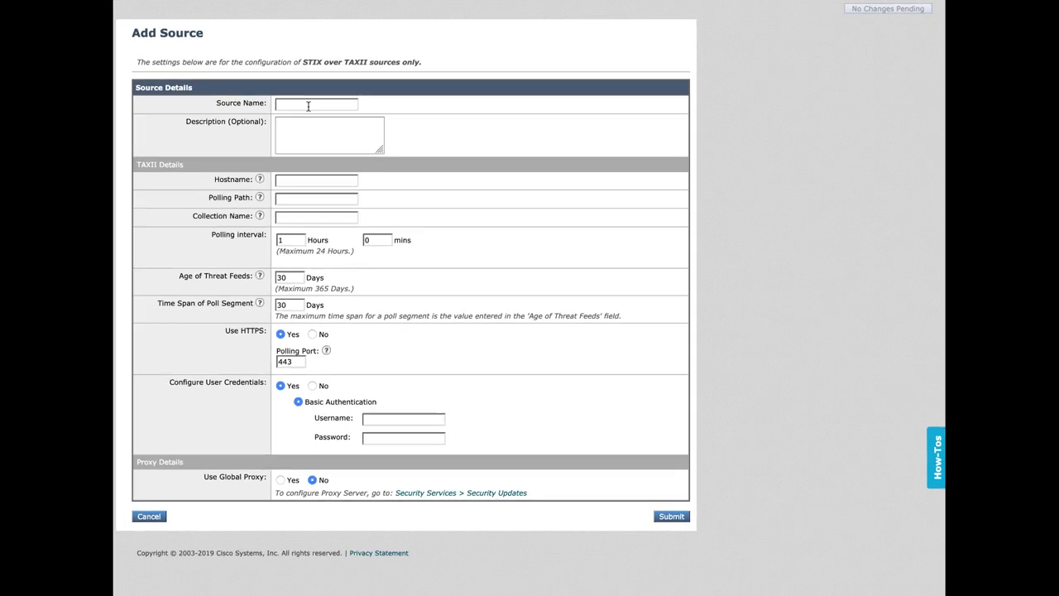
type("hailataxii_phishtank")
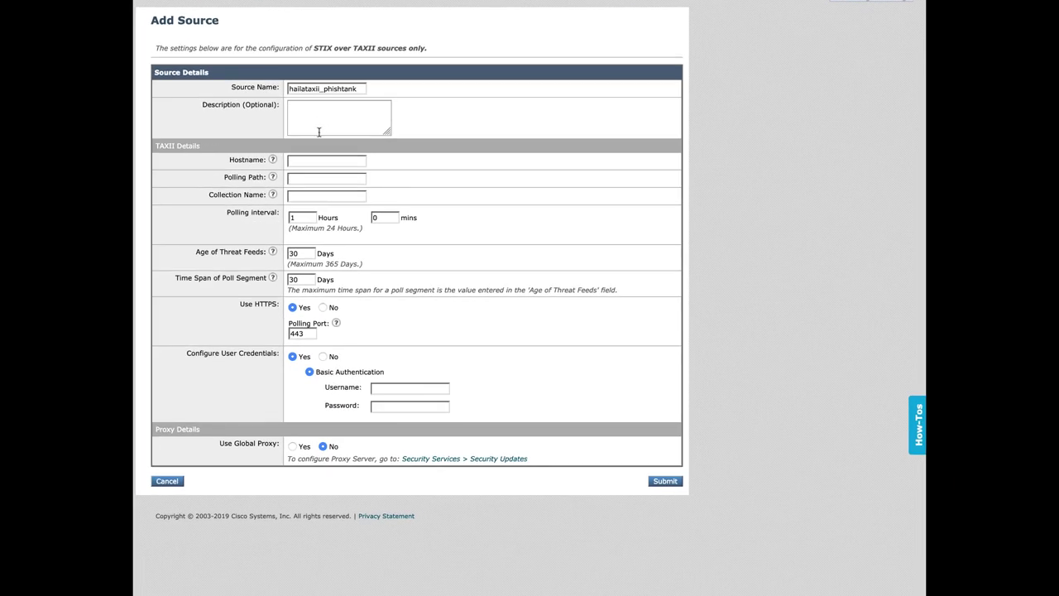
left_click(315, 122)
type("hailataxii phishtank feed")
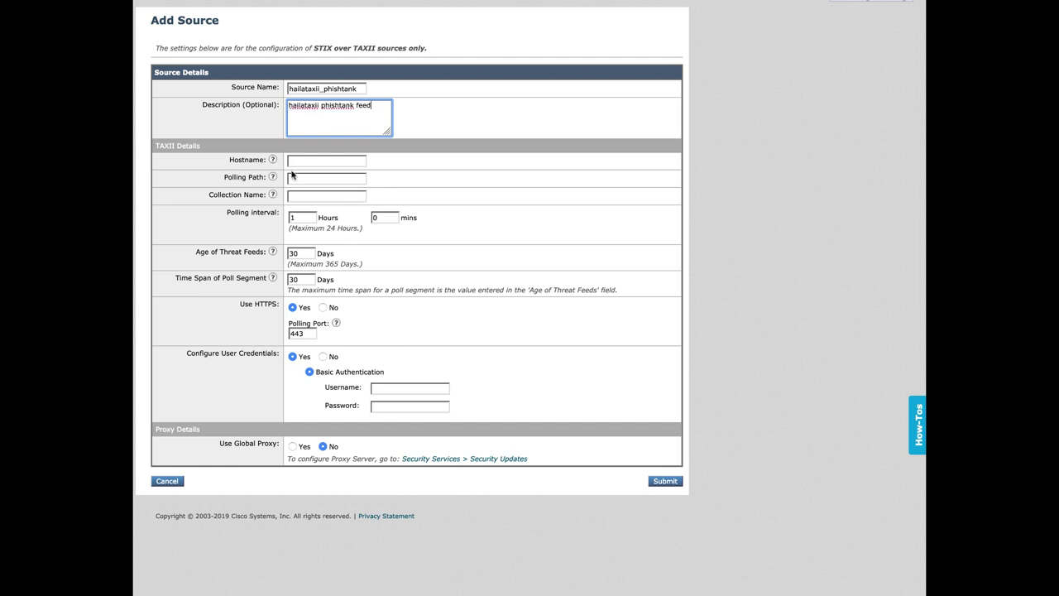
left_click(298, 164)
type("162.252.82.163")
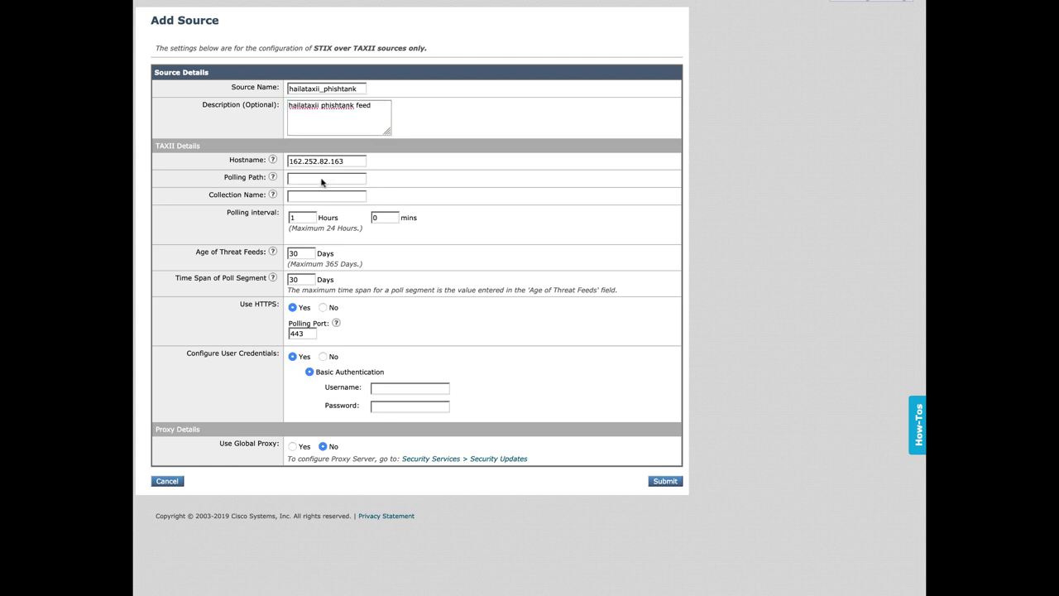
left_click(322, 182)
type("taxii-discovery-service")
type("guest.phishtank_com")
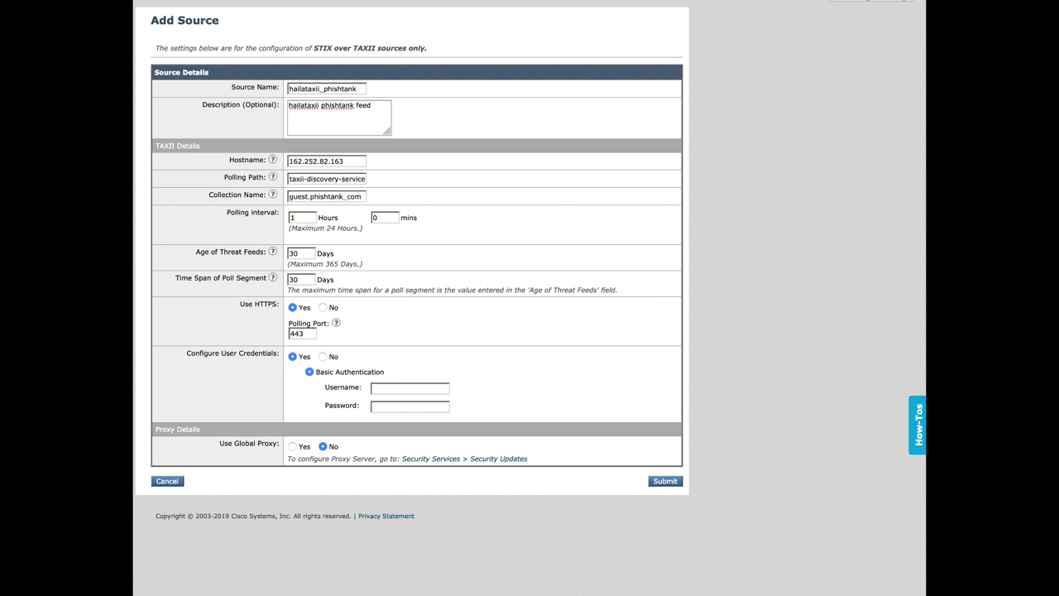
Step: Set polling interval to 0 hours 15 minutes and age 165, with HTTPS and user credentials off
double_click(290, 218)
type("0")
left_click(394, 217)
key("BackSpace")
type("15")
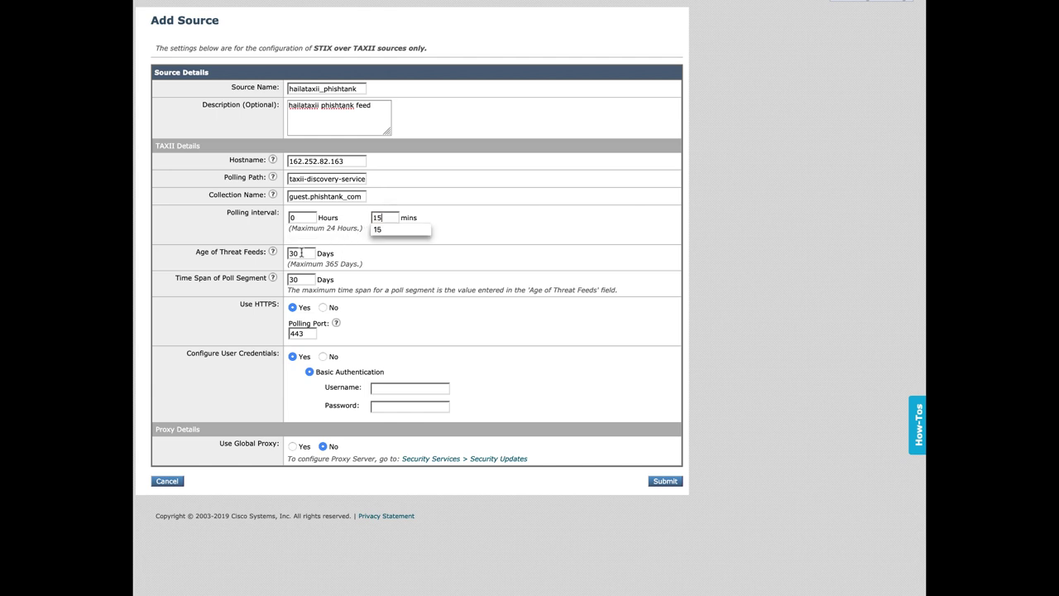
left_click(301, 253)
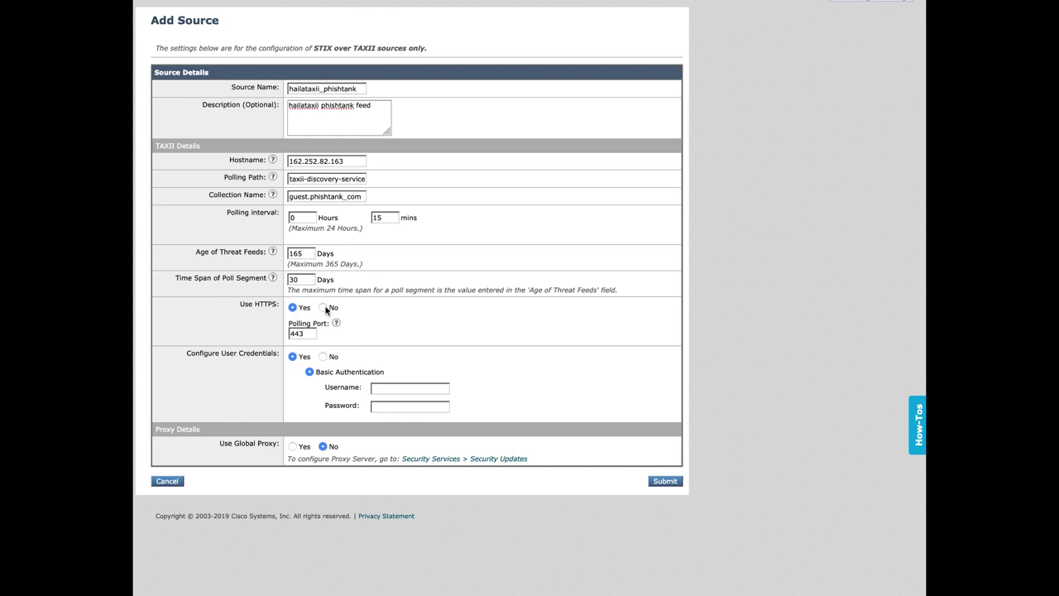
left_click(324, 308)
left_click(323, 357)
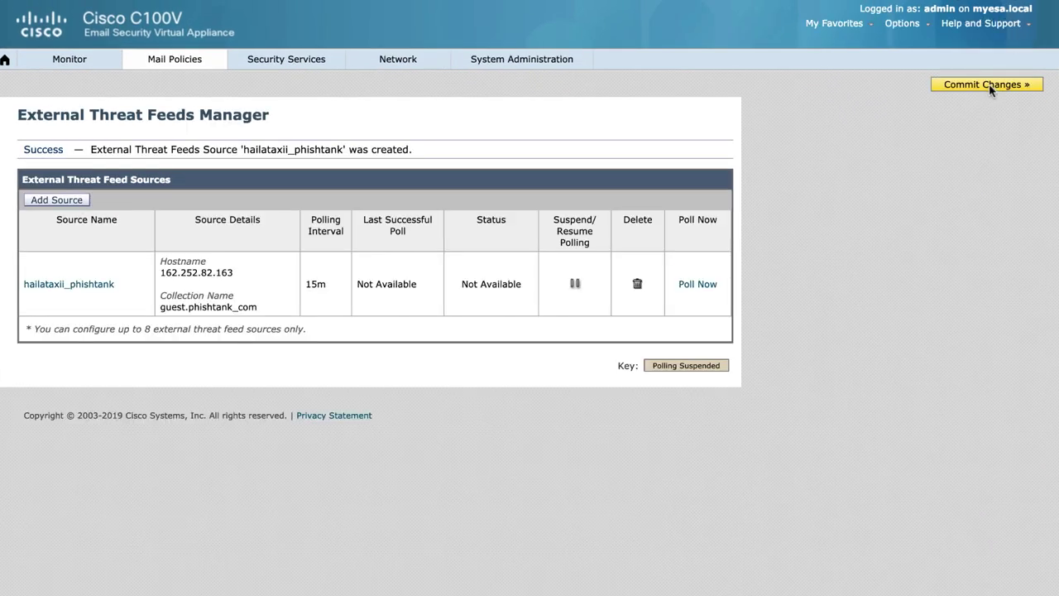
Step: Commit the new threat feed source and go to the HAT Overview
left_click(989, 84)
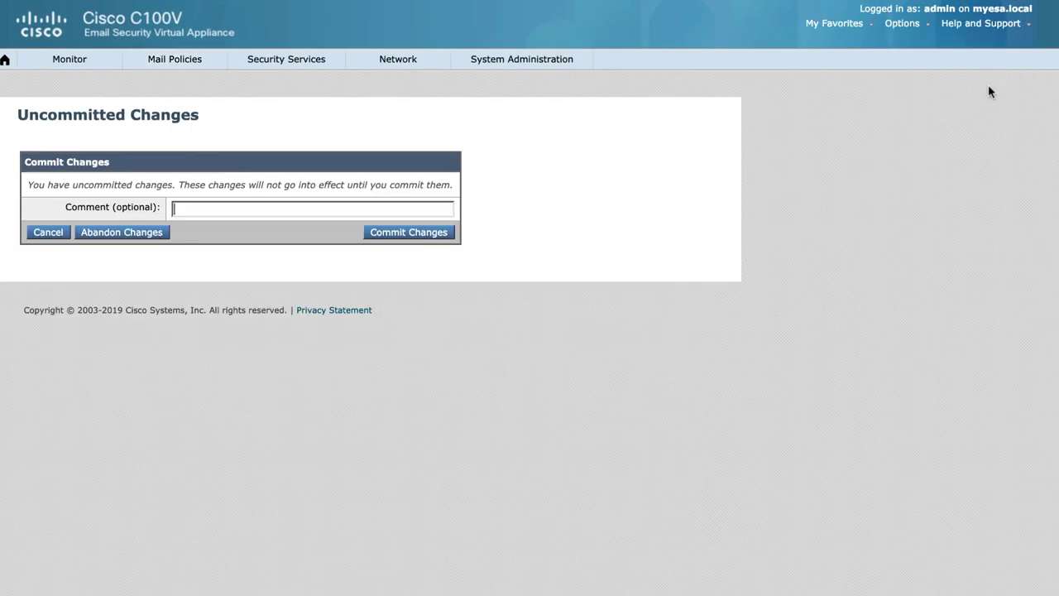
left_click(400, 235)
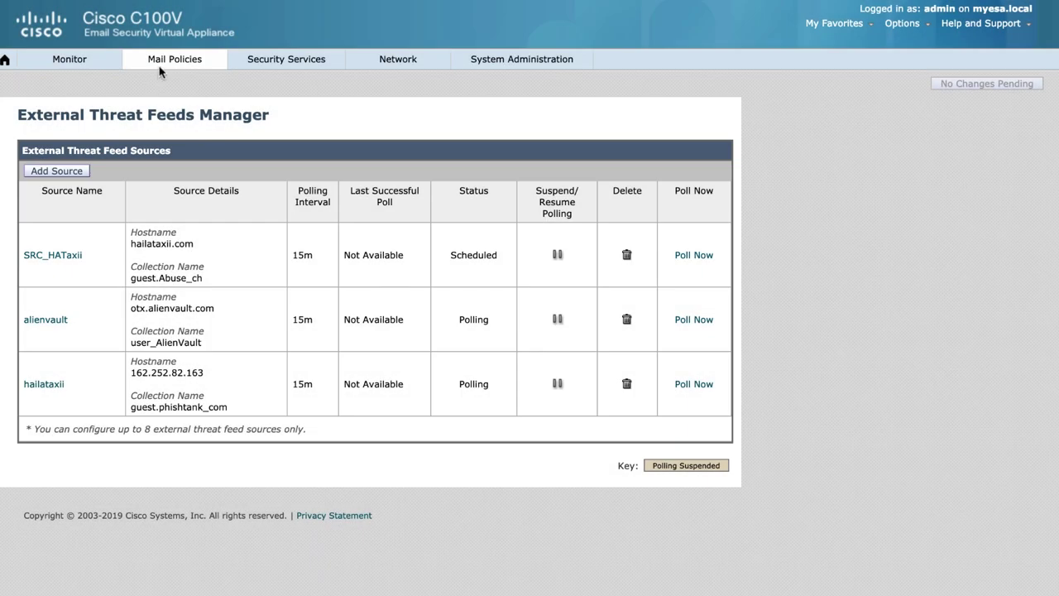
left_click(159, 63)
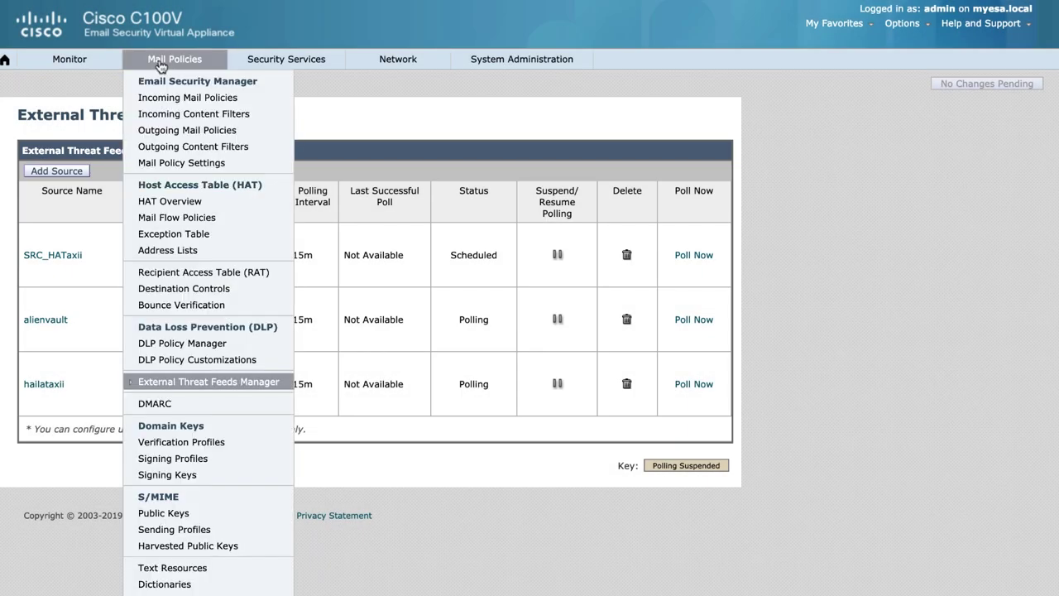
left_click(159, 205)
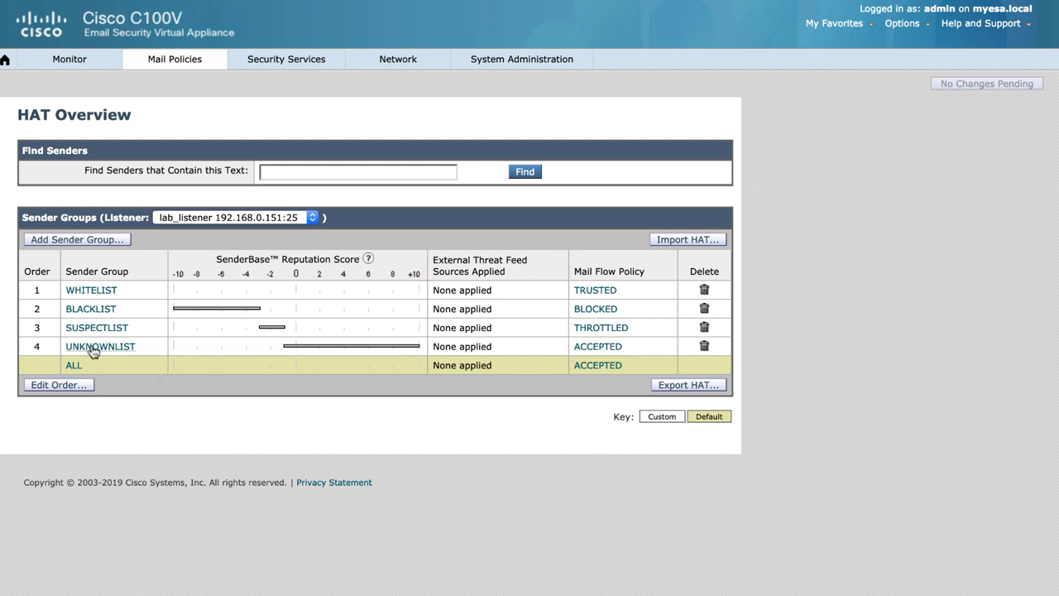
Step: In the UNKNOWNLIST sender group, apply alienvault and SRC_HATaxii as external threat feed sources
left_click(93, 347)
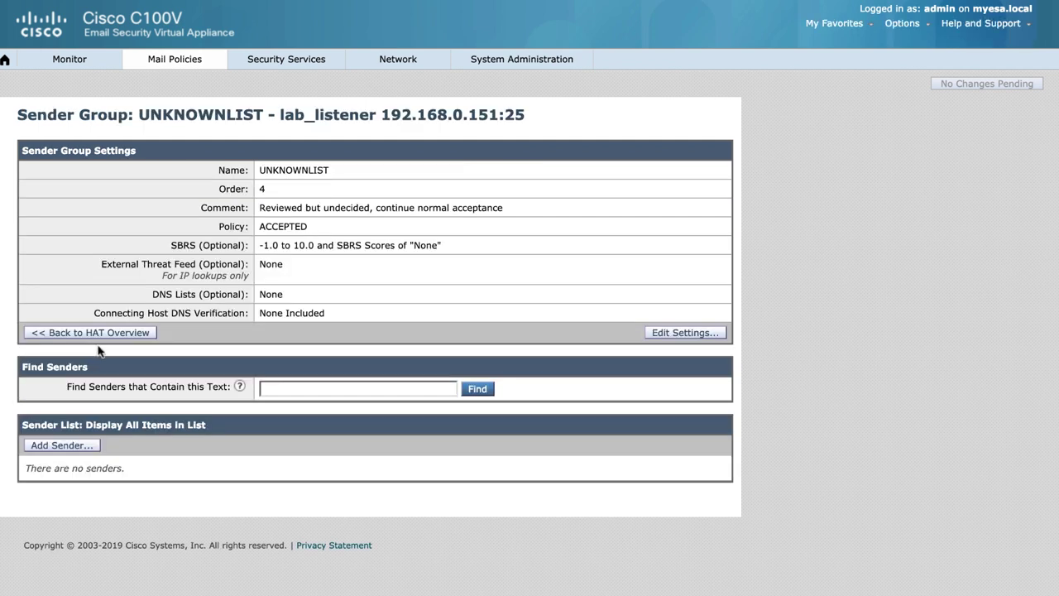
left_click(686, 333)
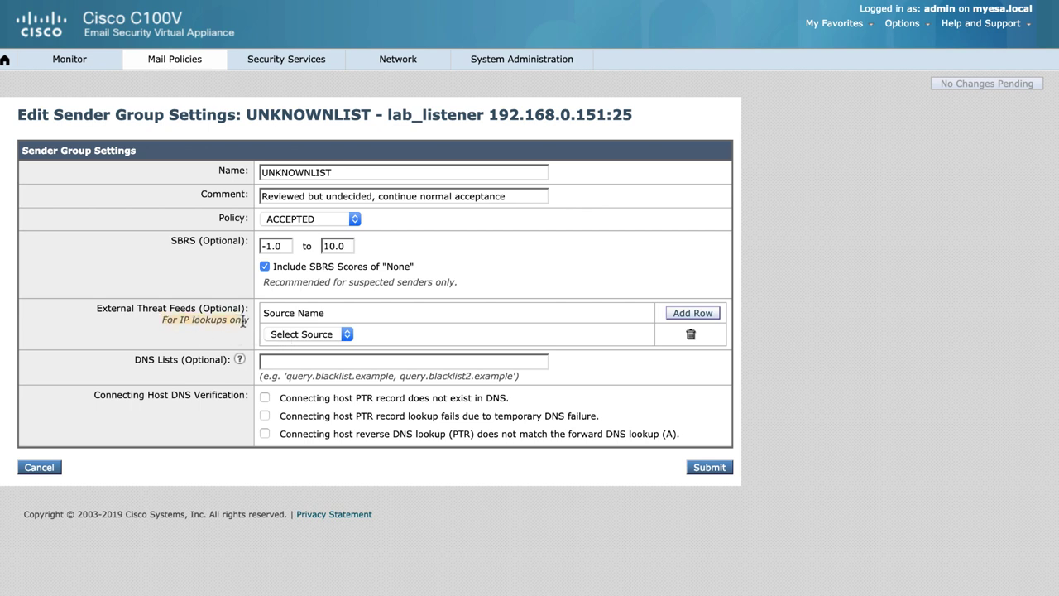
left_click(305, 337)
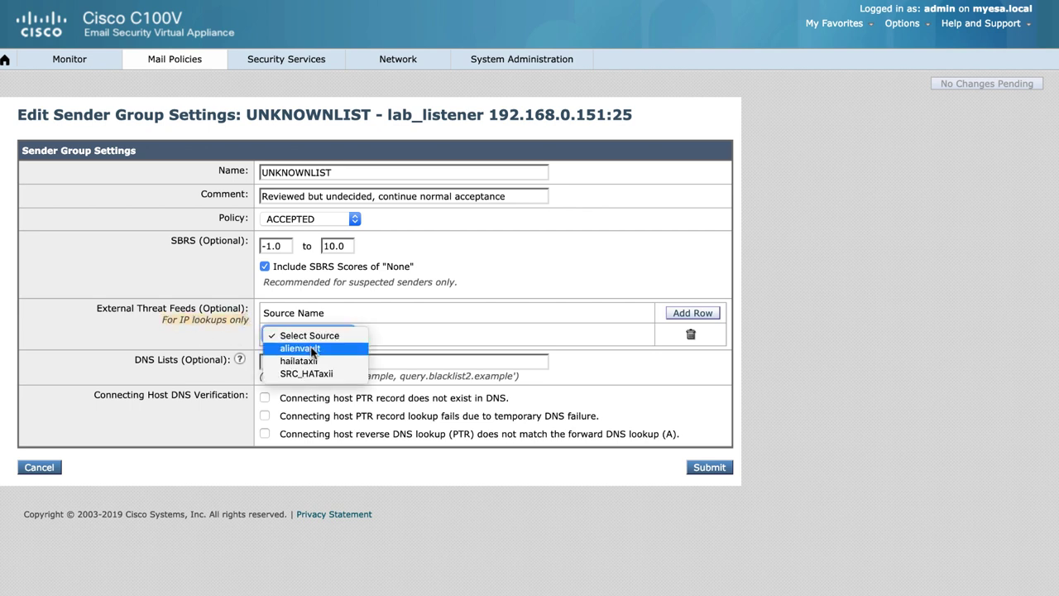
left_click(308, 349)
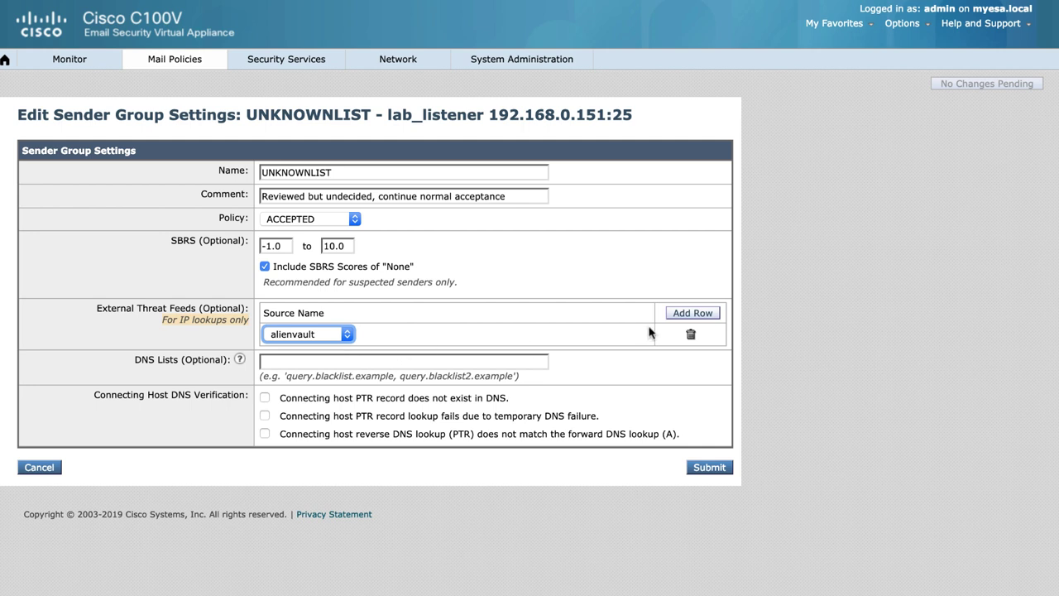
left_click(686, 317)
left_click(319, 361)
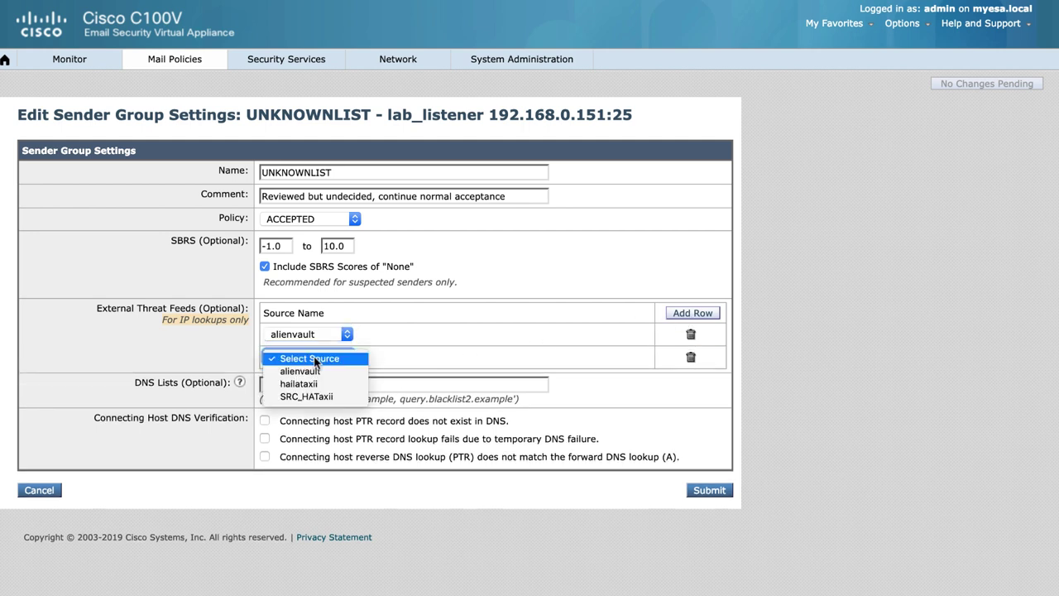
left_click(317, 359)
left_click(316, 362)
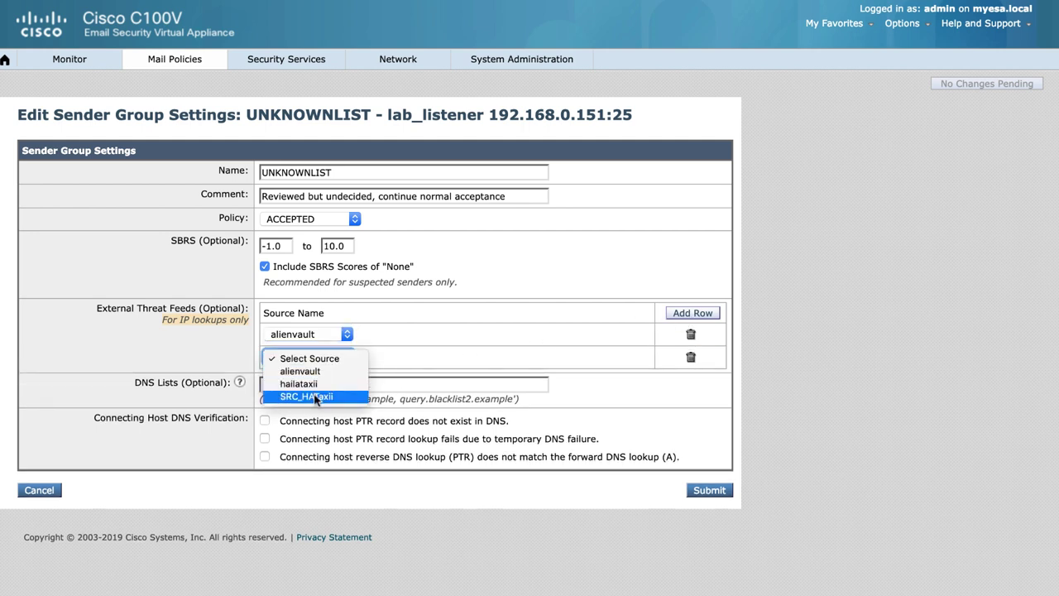
left_click(314, 396)
Step: Add hailataxii as the third feed source, save the sender group, and commit the changes
left_click(687, 321)
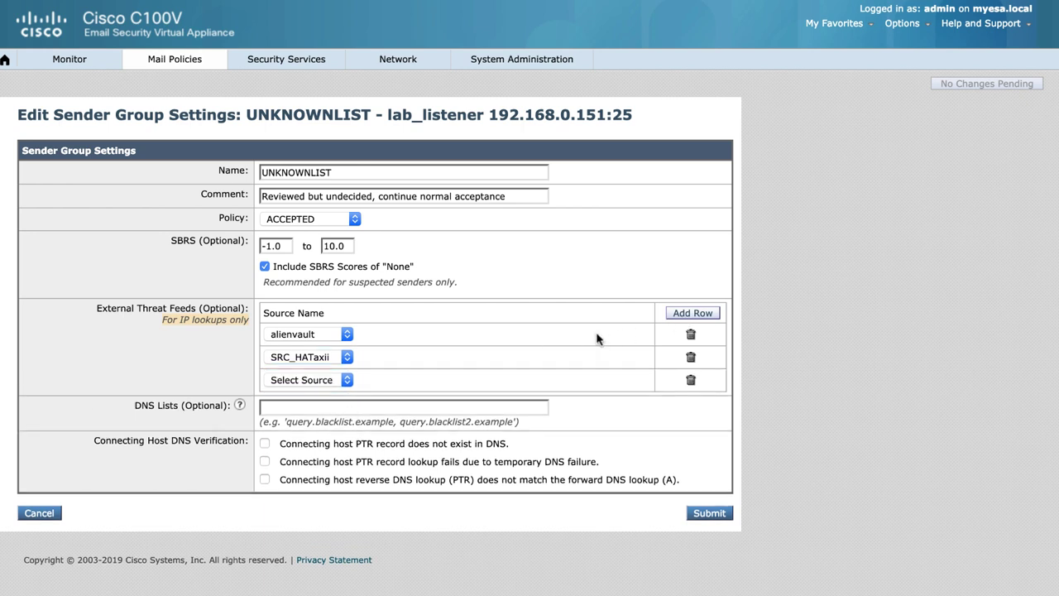
left_click(290, 382)
left_click(298, 407)
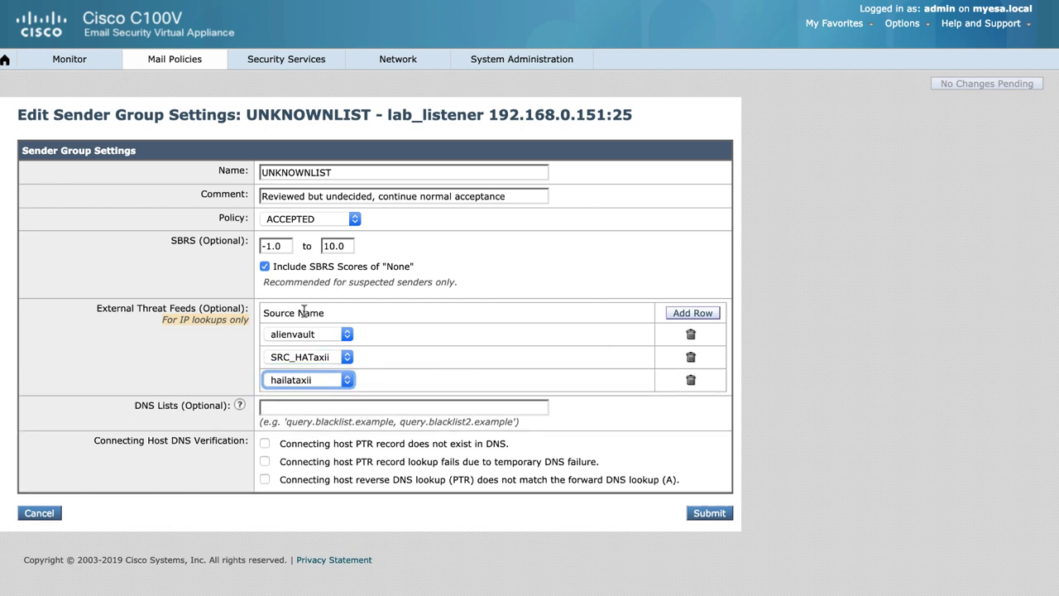
left_click(698, 514)
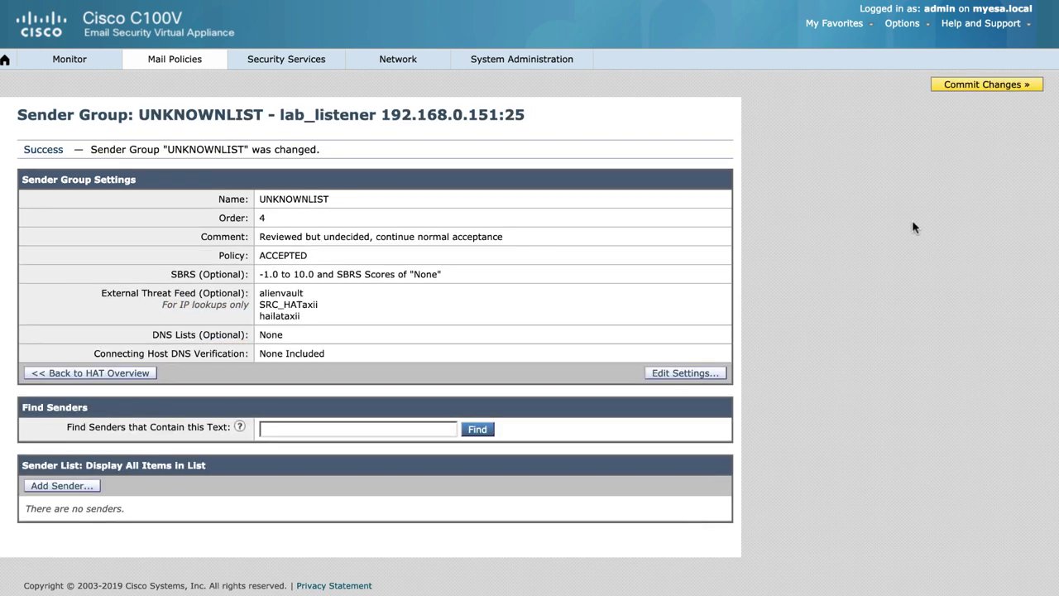
left_click(973, 86)
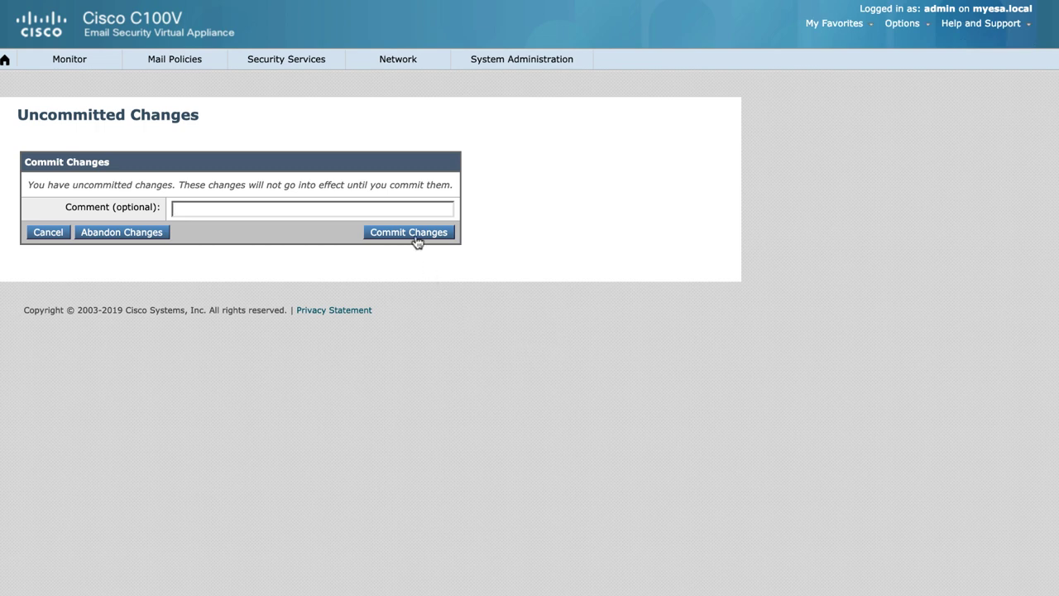
left_click(409, 233)
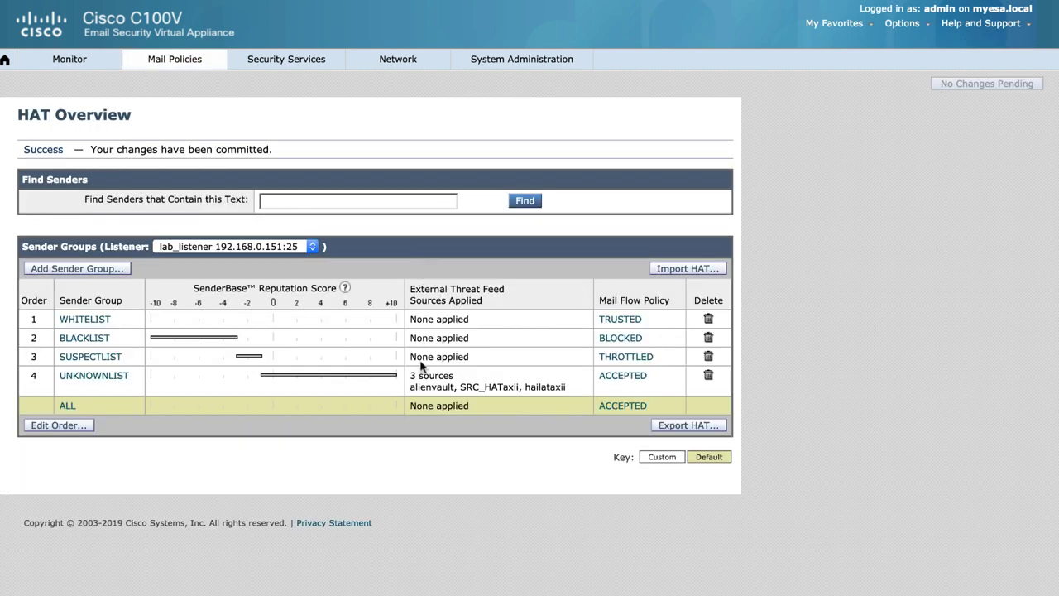
left_click_drag(412, 377, 580, 397)
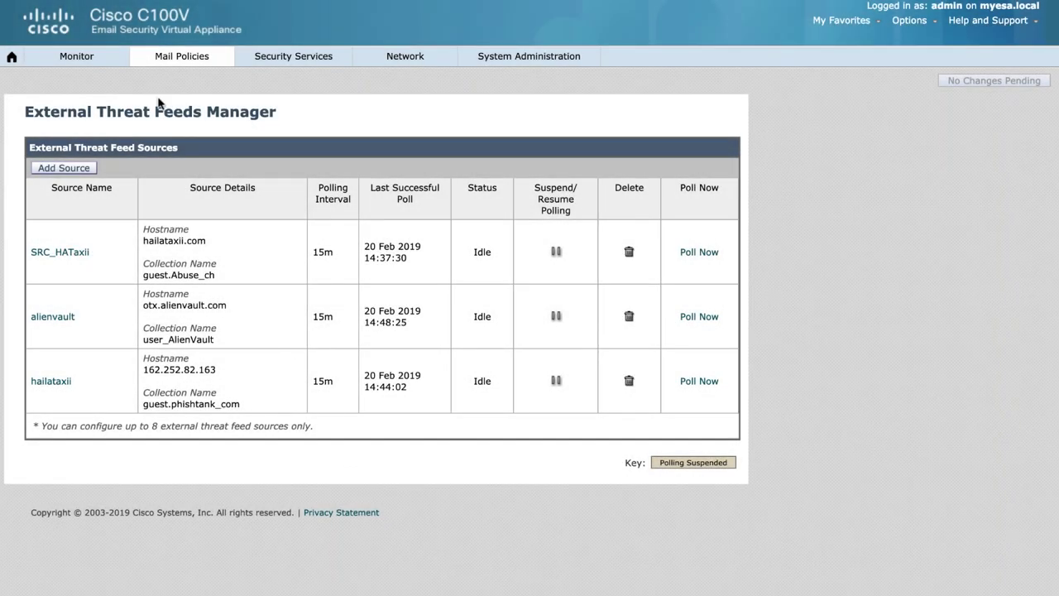
Step: Start a new incoming content filter and enter FeedExample as its name
mouse_move(156, 59)
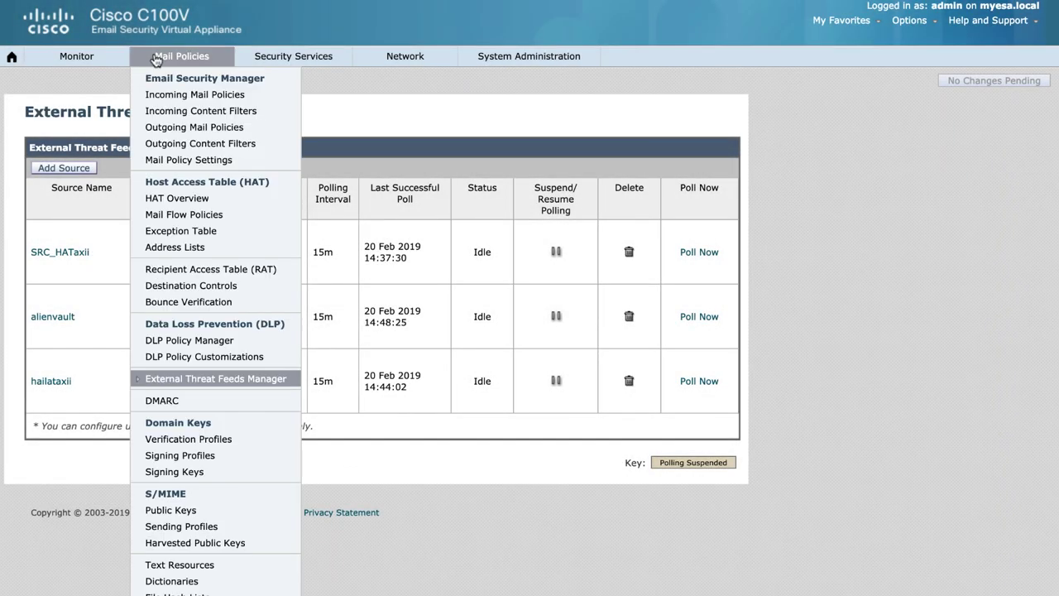
left_click(154, 108)
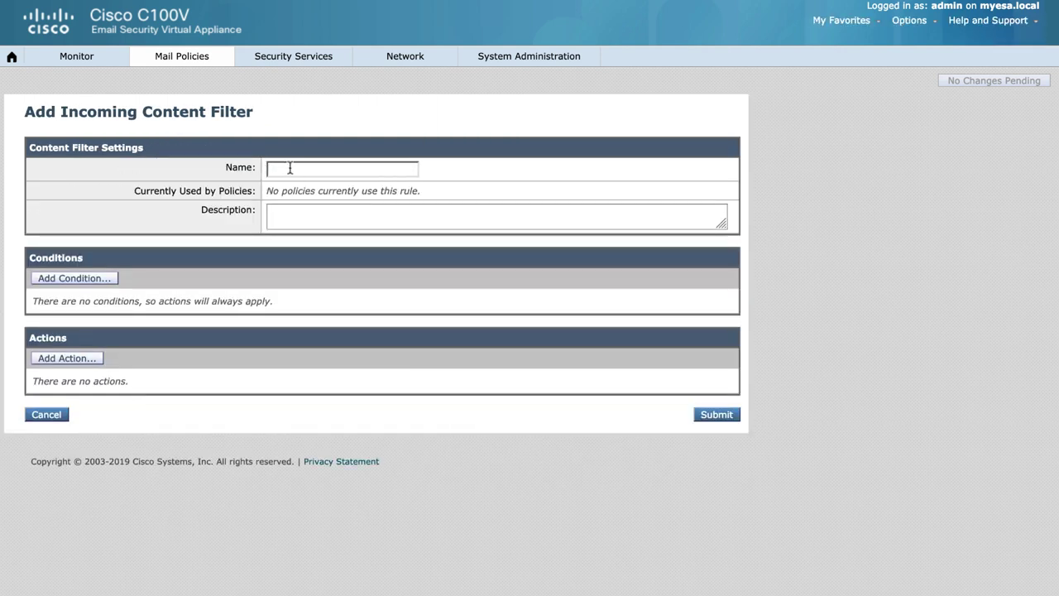
left_click(289, 168)
type("FeedExample")
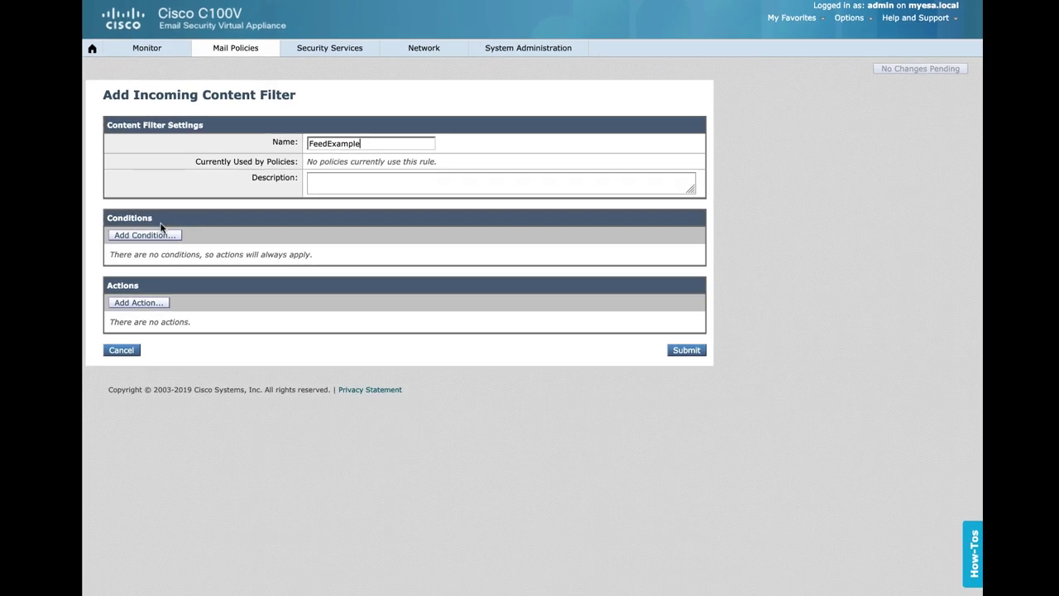
Step: Add a URL Reputation condition checking body, subject and attachment URLs against SRC_HATaxii, alienvault and hailataxii
left_click(109, 279)
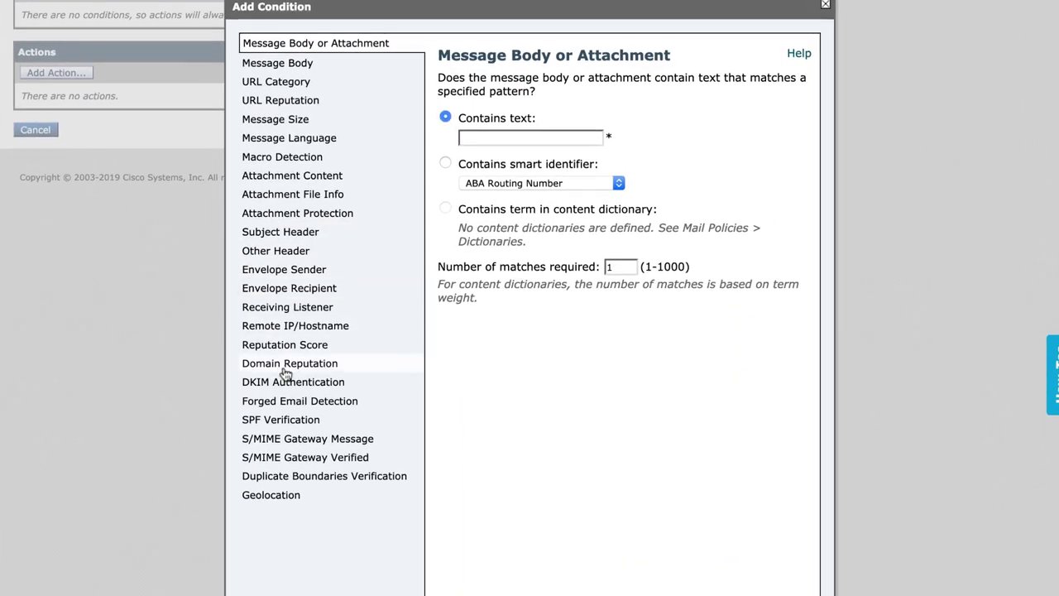
left_click(444, 338)
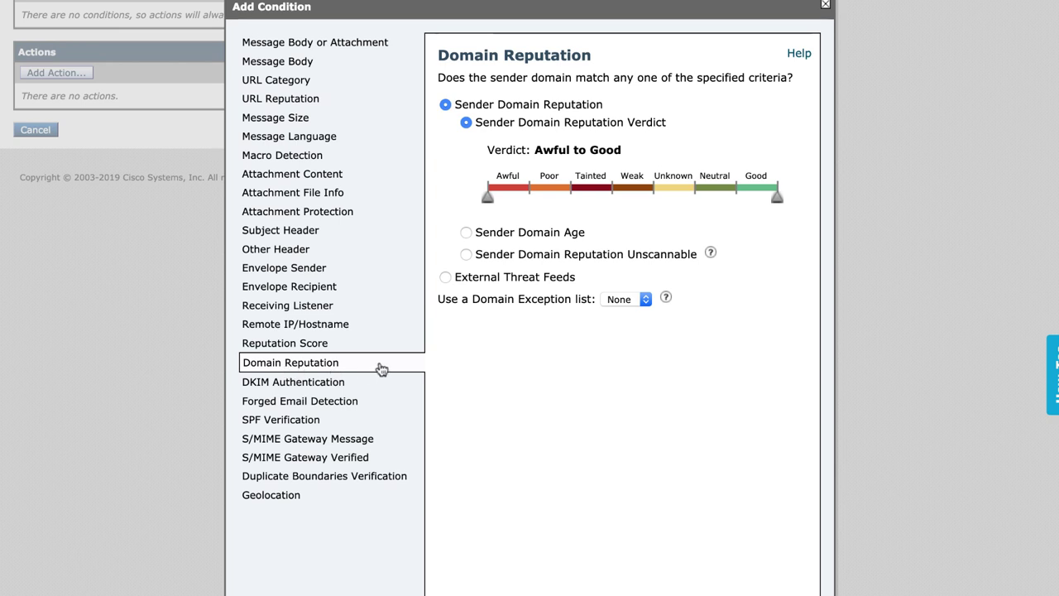
left_click(446, 277)
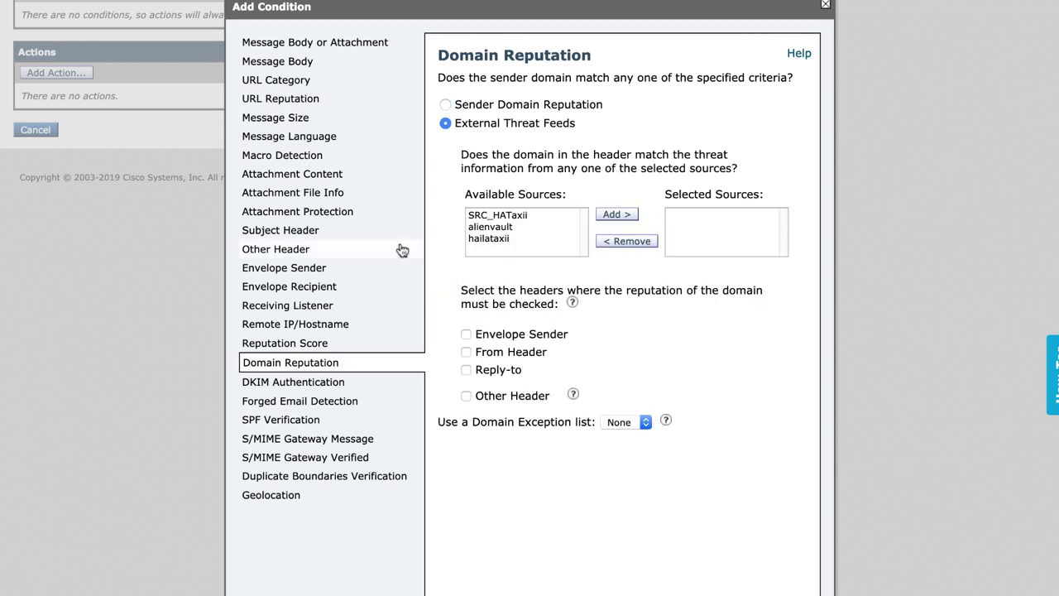
left_click(371, 195)
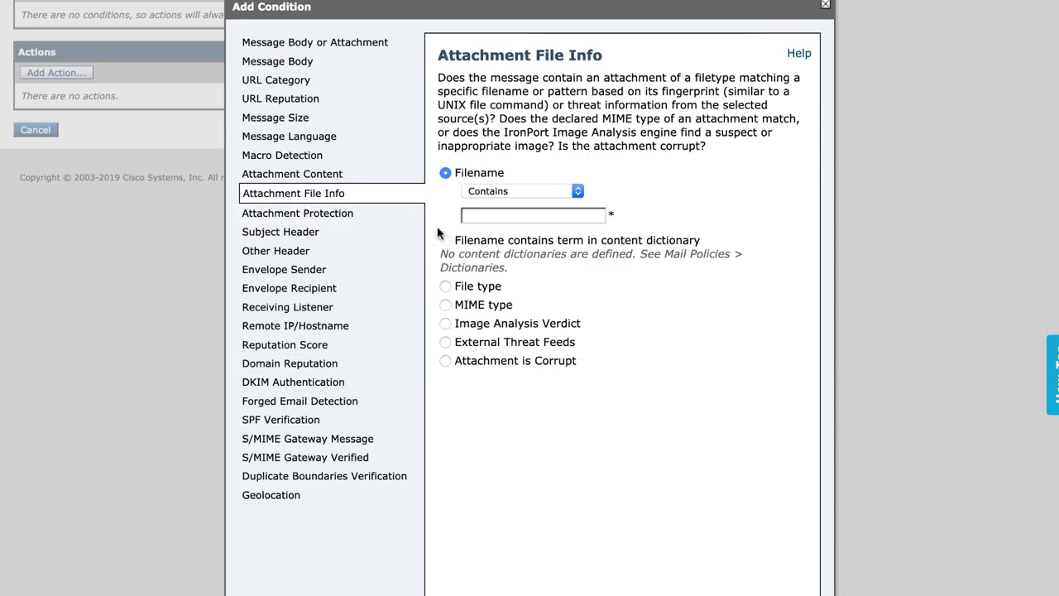
left_click(445, 342)
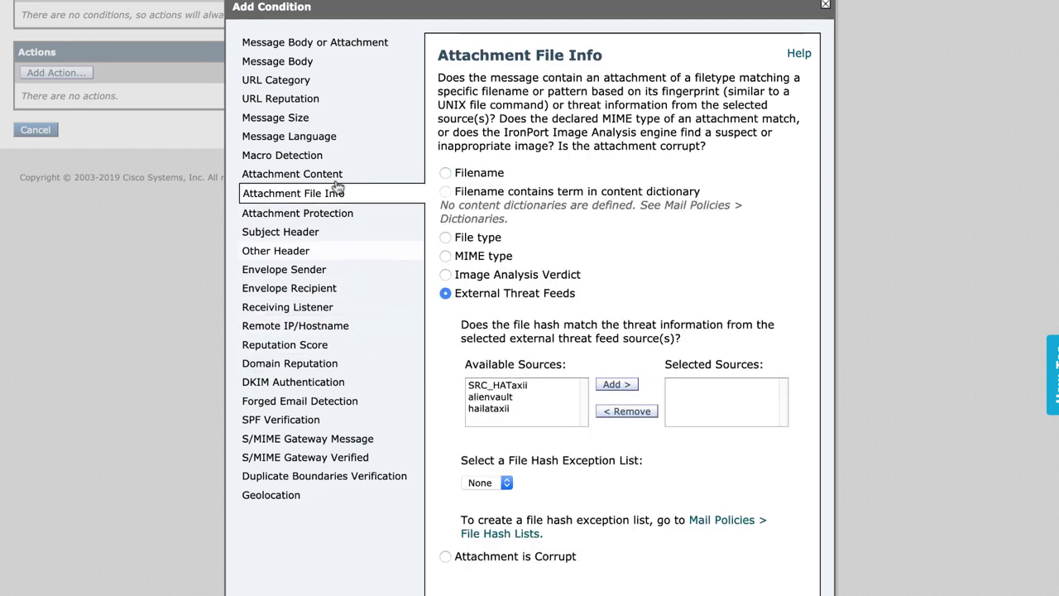
left_click(305, 104)
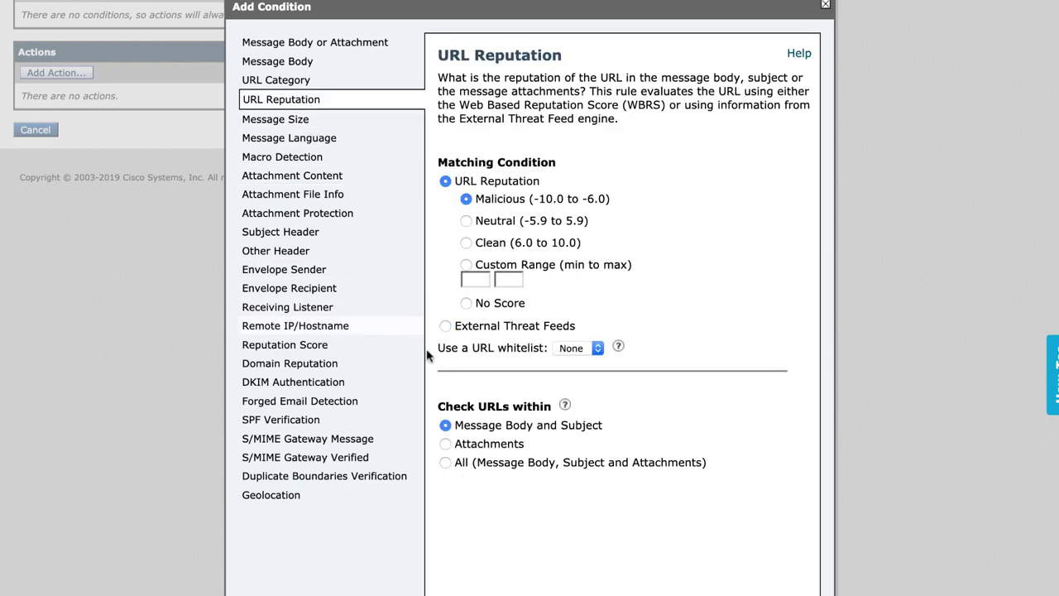
left_click(445, 326)
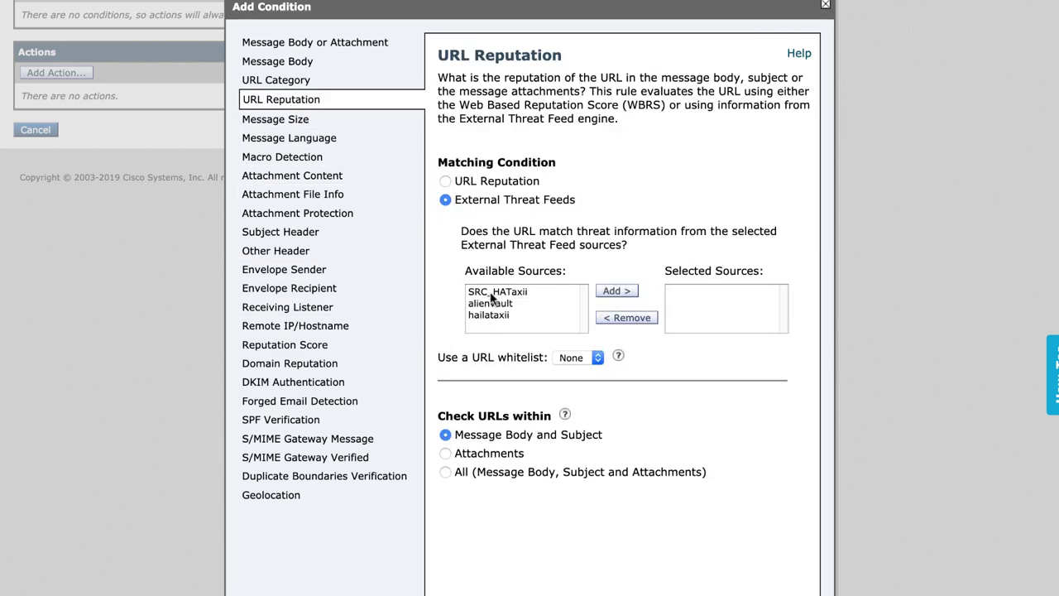
left_click_drag(491, 293, 491, 314)
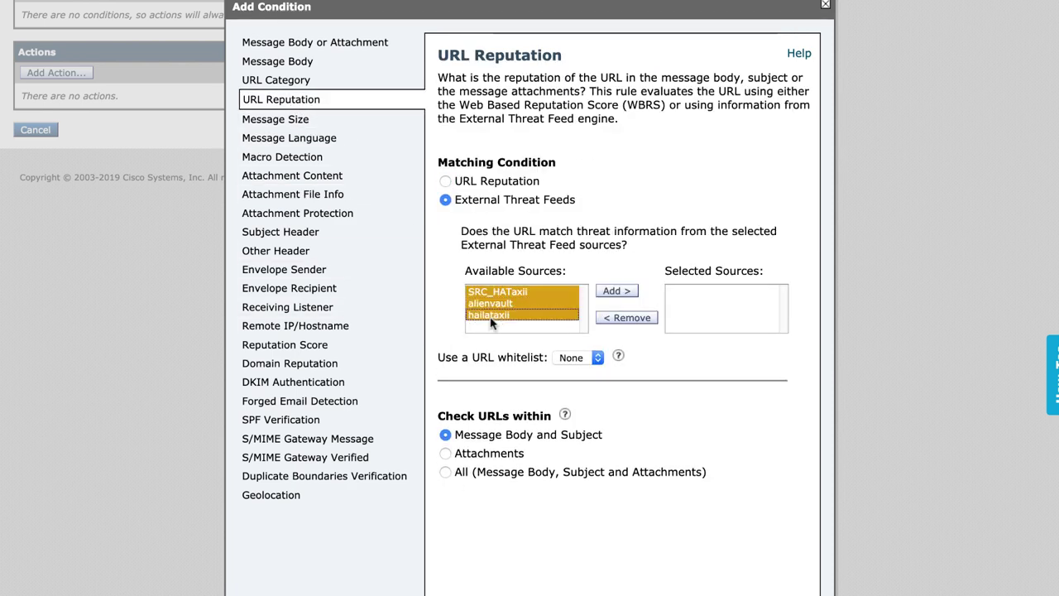
left_click(617, 295)
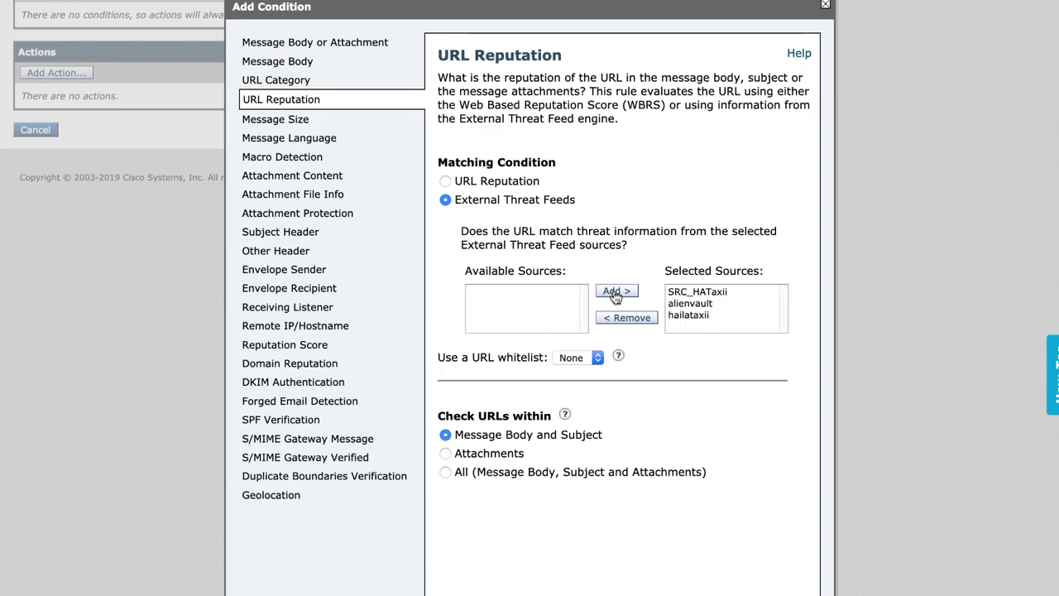
left_click(446, 472)
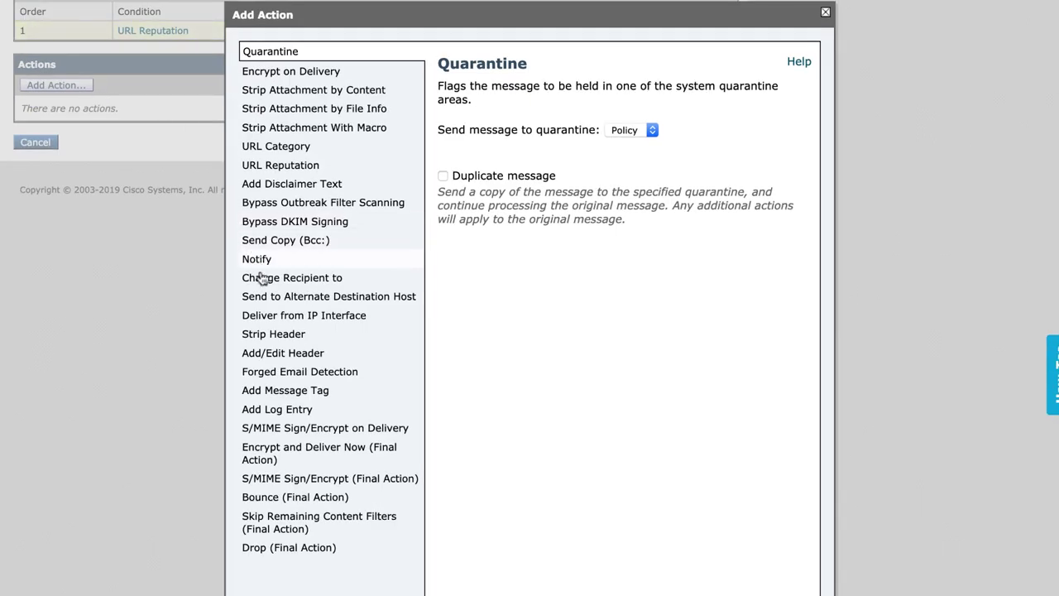
Step: Add an Add Log Entry action that logs '>=== THREAT FEEDS USED ===<'
left_click(274, 393)
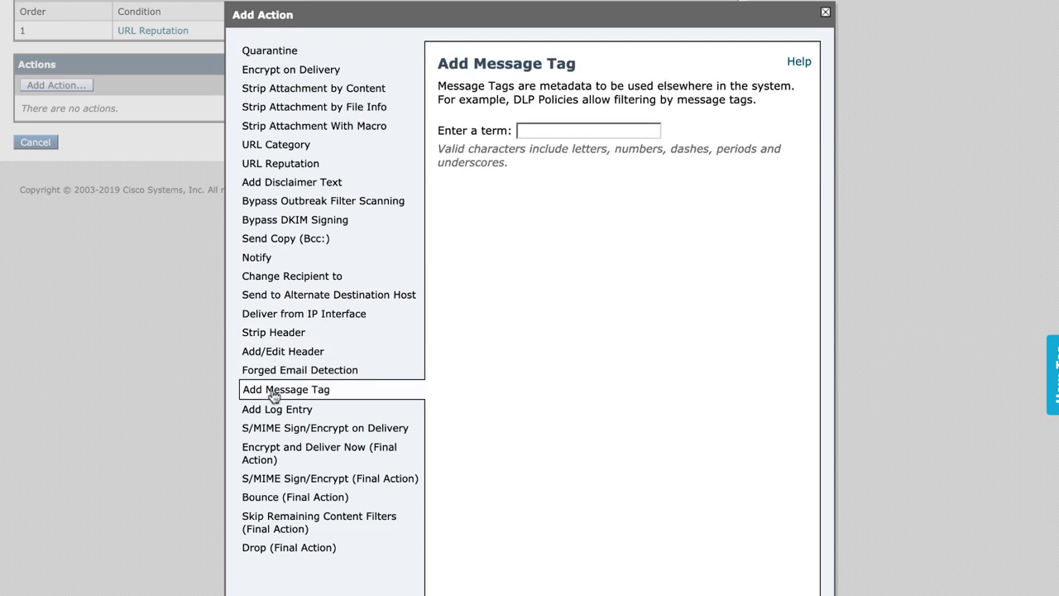
left_click(269, 408)
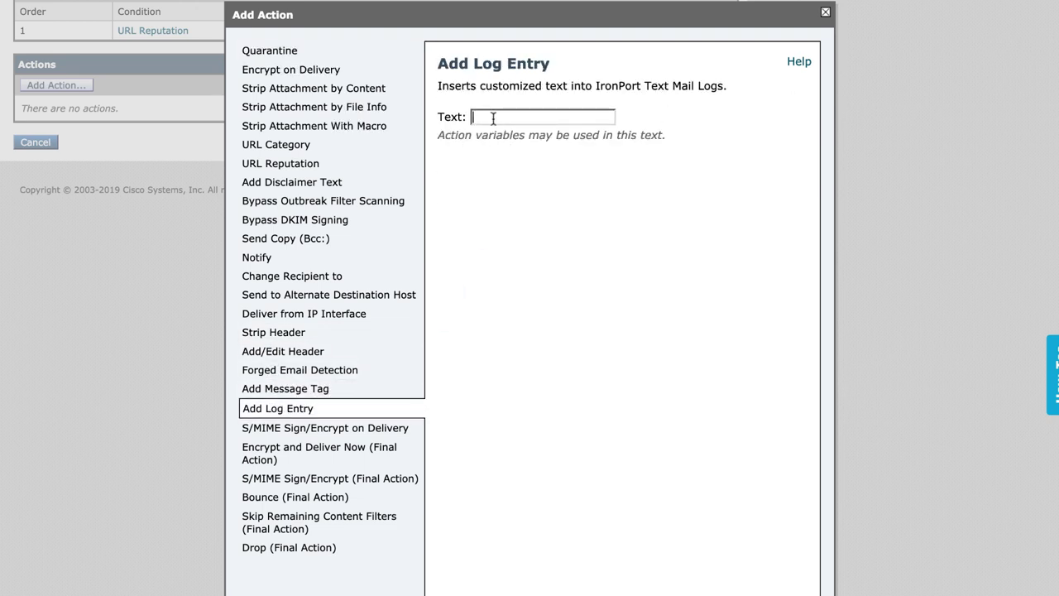
key("ctrl+v")
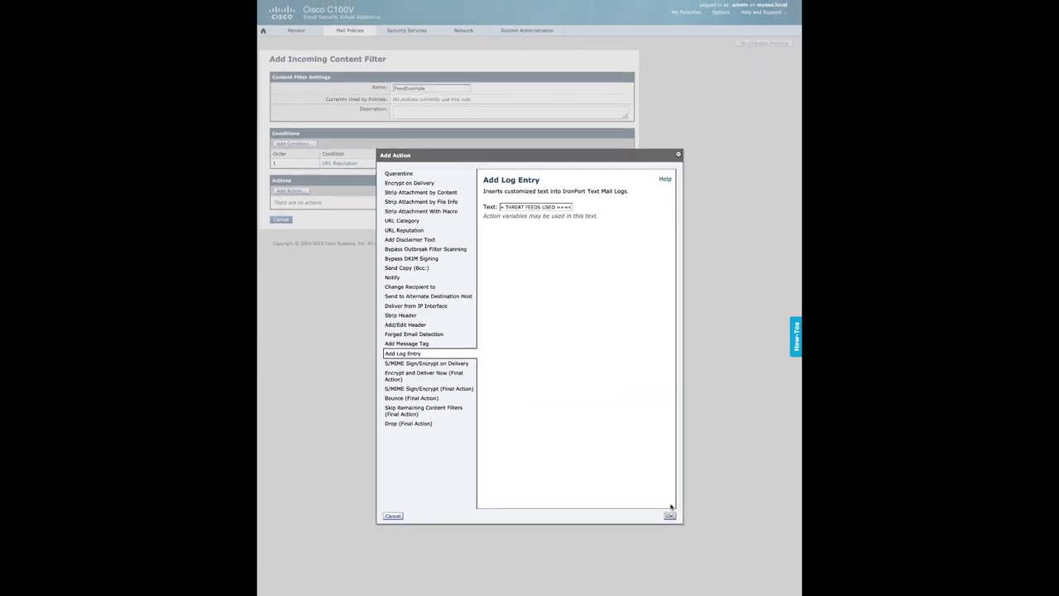
left_click(670, 515)
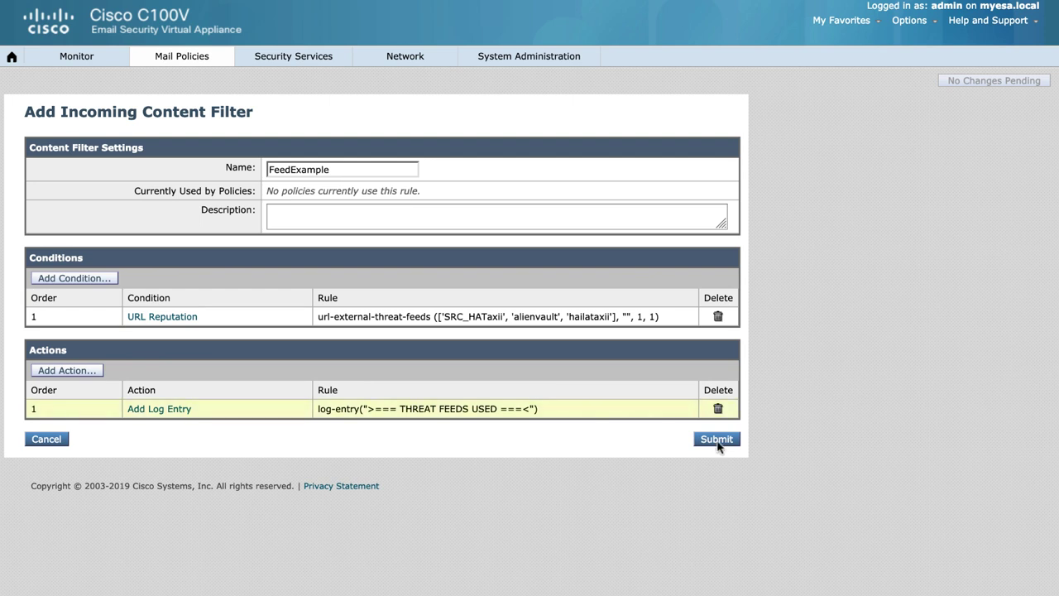
Step: Save FeedExample, enable it in the Default Policy's incoming content filters, and commit
left_click(717, 440)
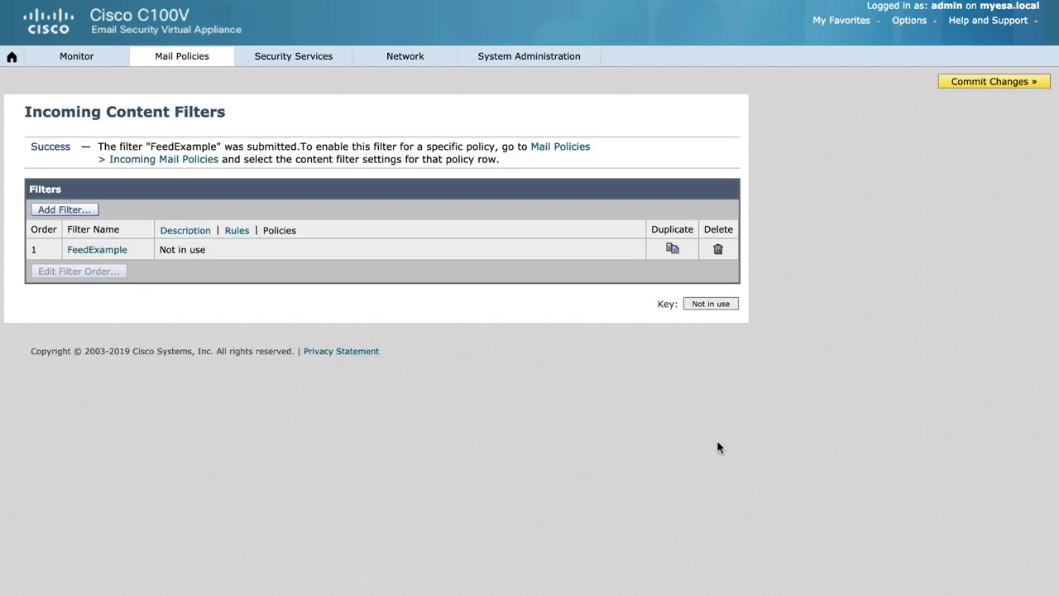
left_click(157, 93)
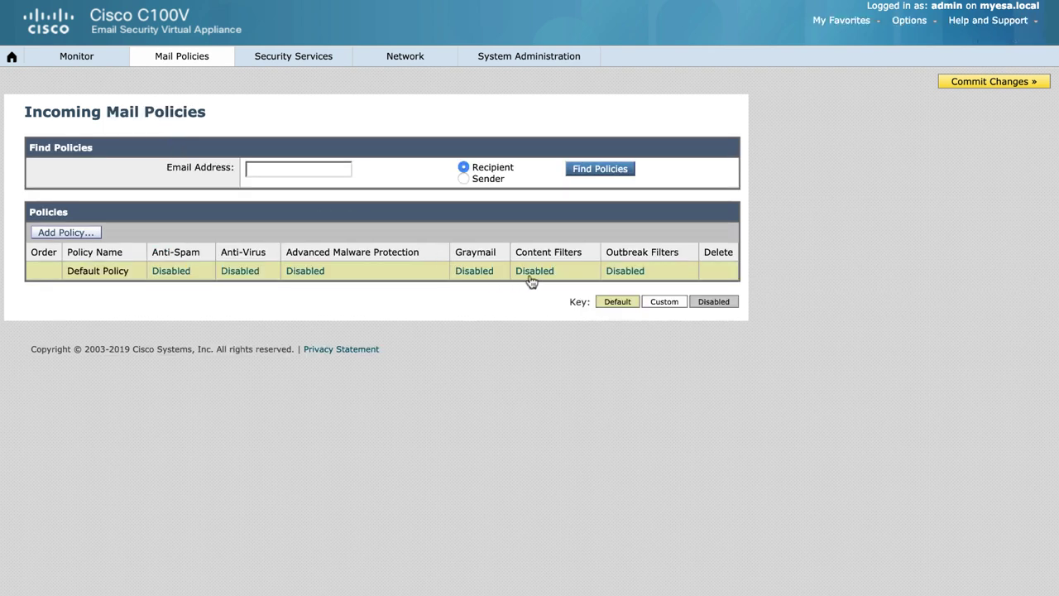
left_click(531, 276)
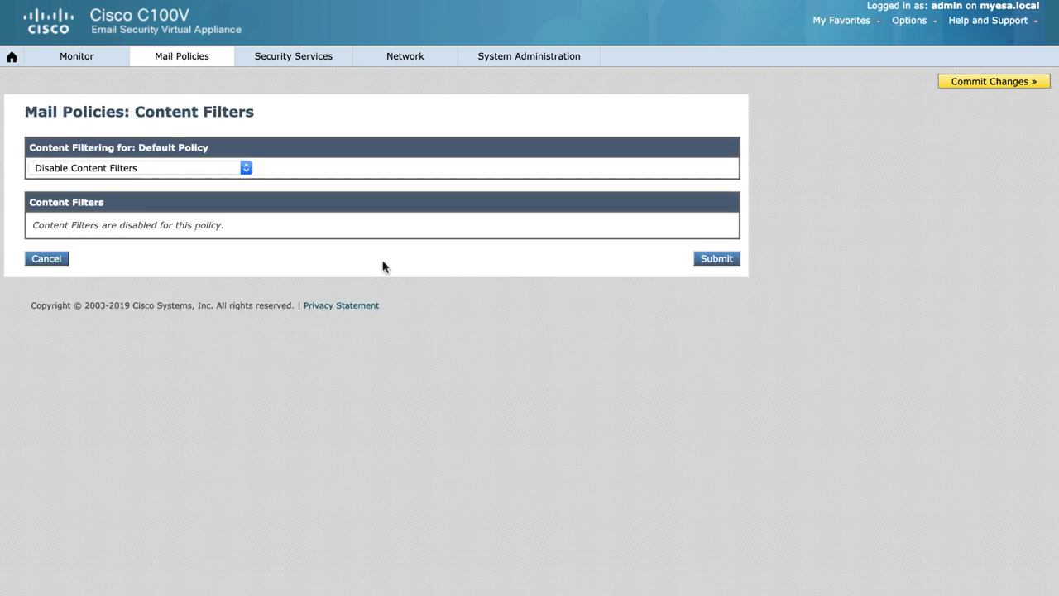
left_click(91, 170)
left_click(94, 160)
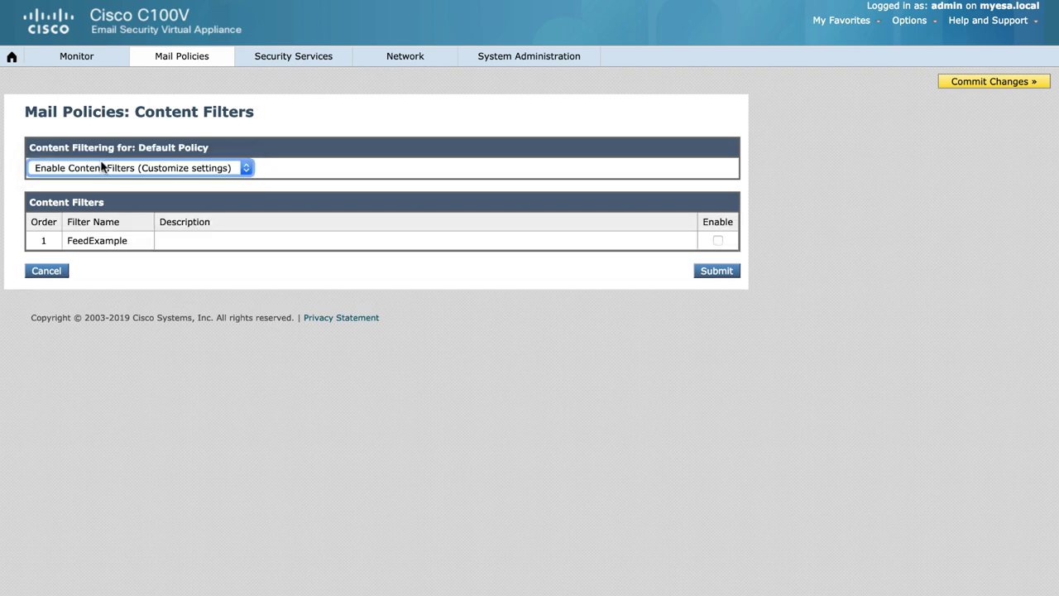
left_click(717, 241)
left_click(716, 241)
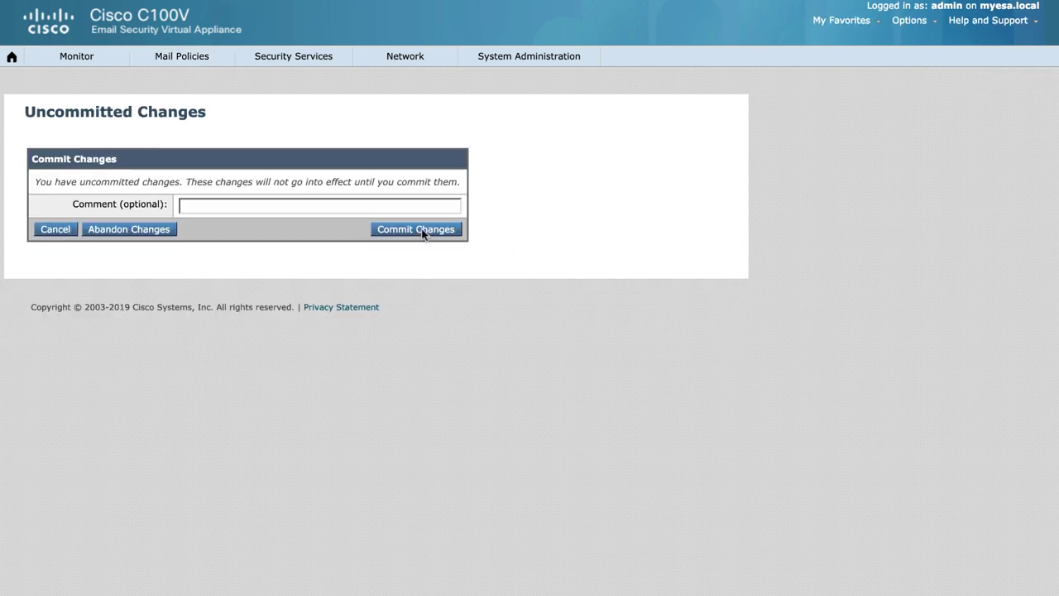
left_click(422, 231)
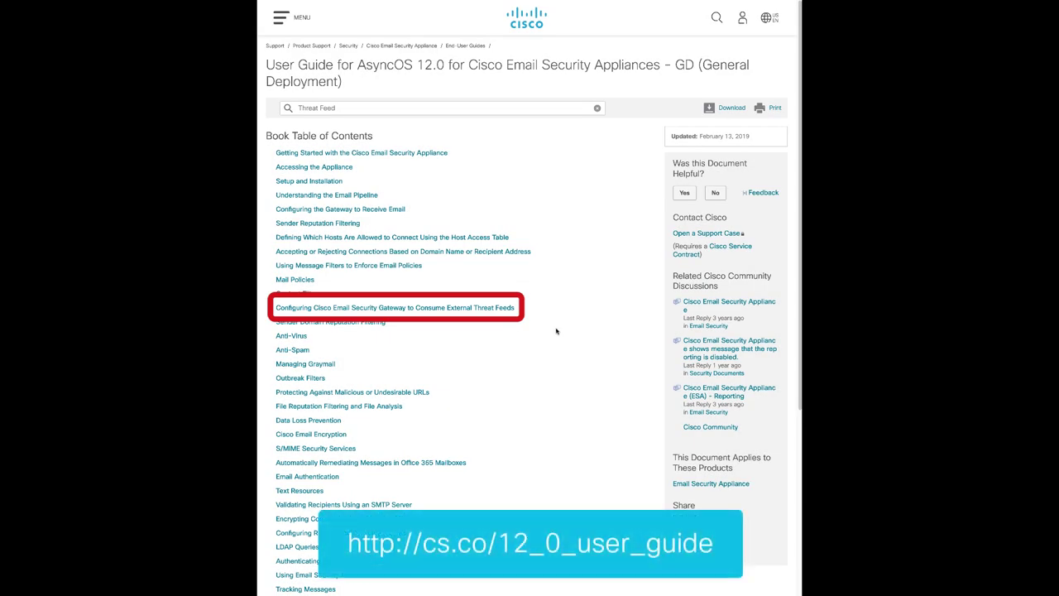
Step: Open the Consume External Threat Feeds chapter and follow it to the content and message filter sections
left_click(435, 309)
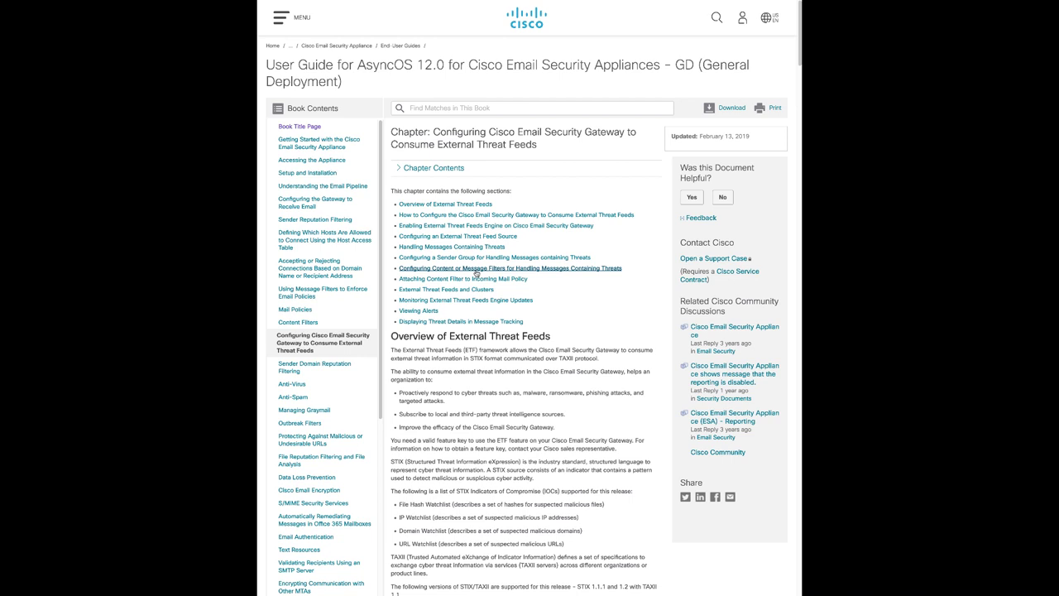
left_click(476, 269)
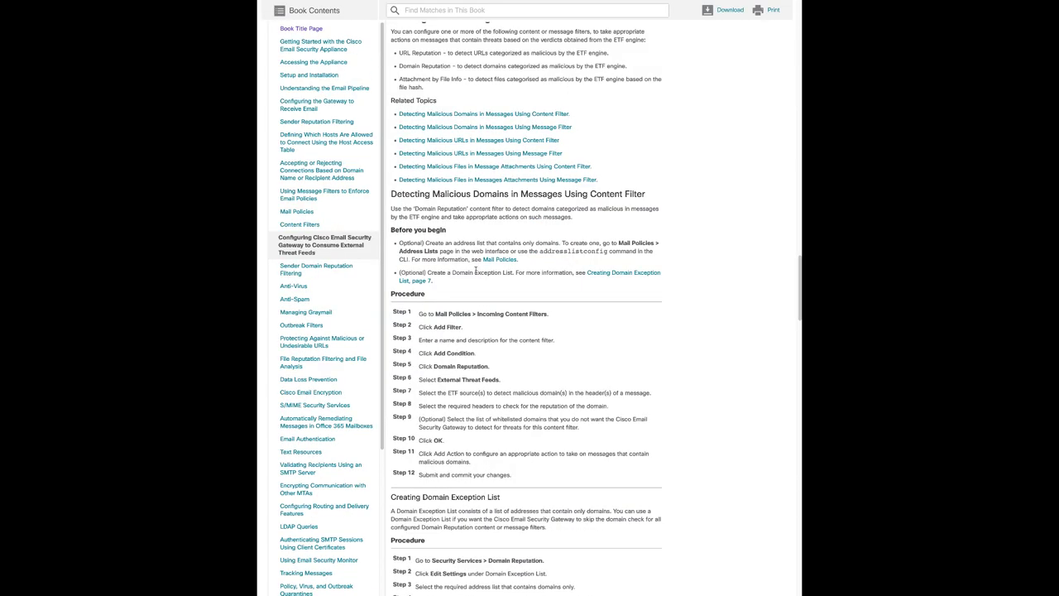
left_click(474, 127)
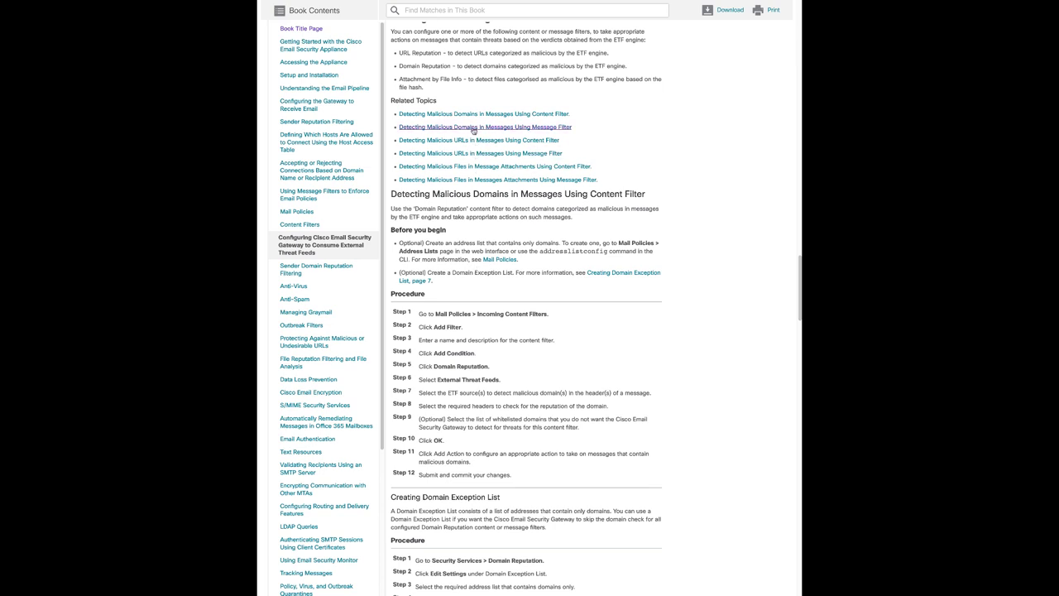